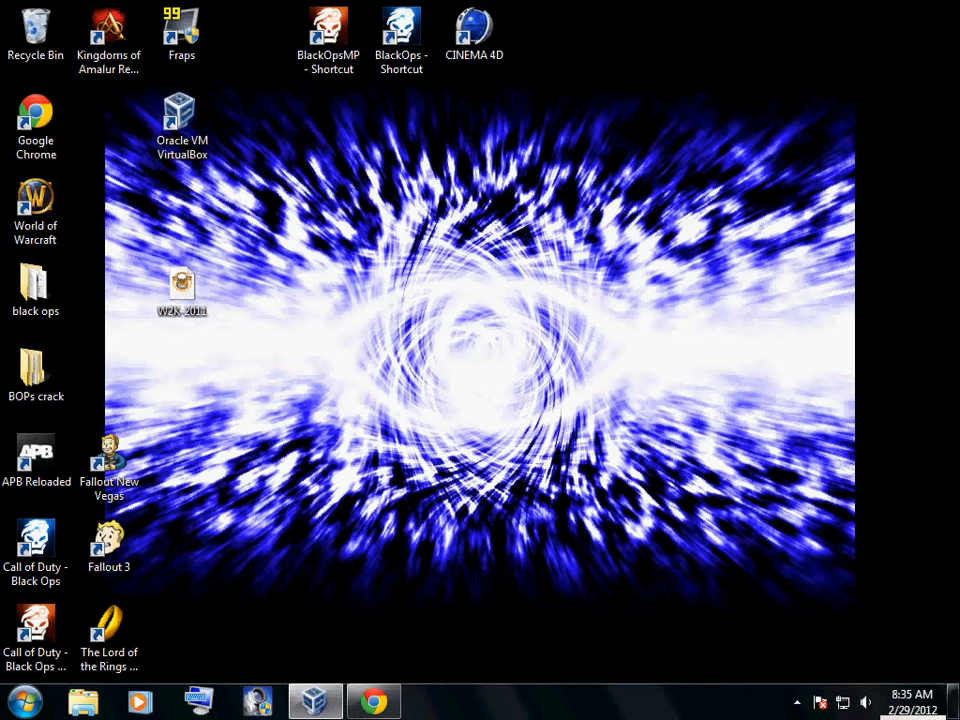
# Switch to Chrome showing the VirtualBox Downloads page and close the YouTube page that is also open
pyautogui.moveTo(374, 701)
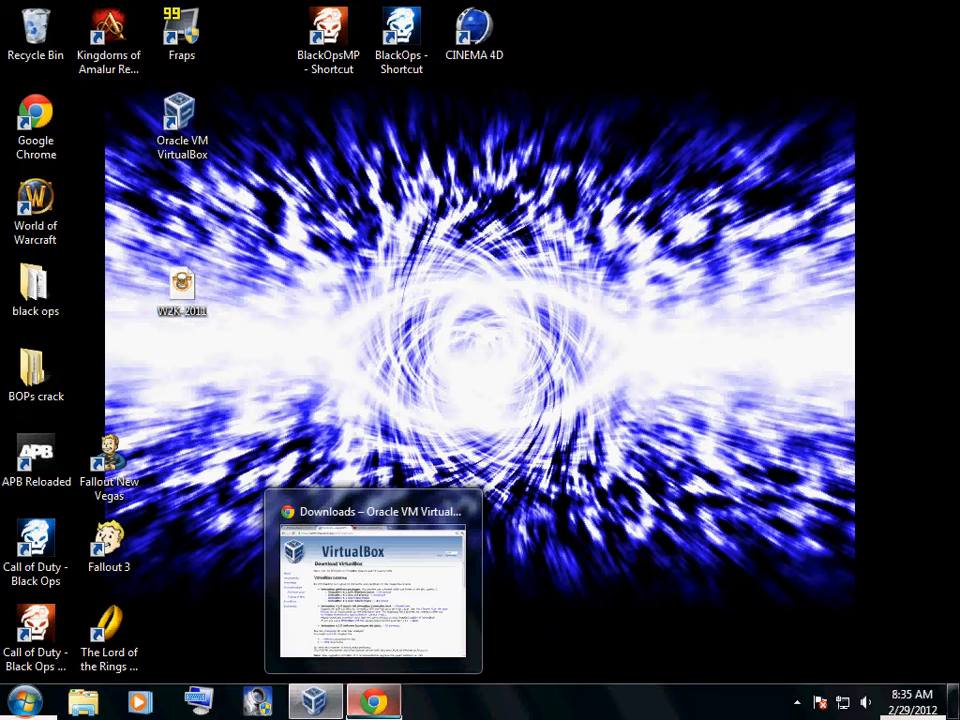
pyautogui.click(372, 585)
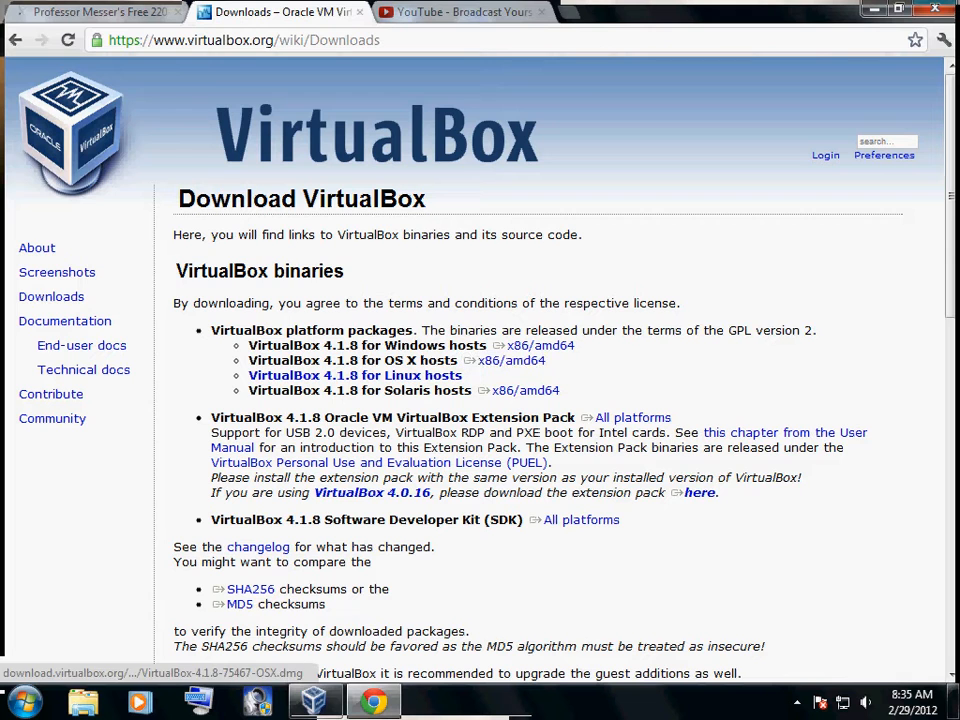
pyautogui.click(455, 12)
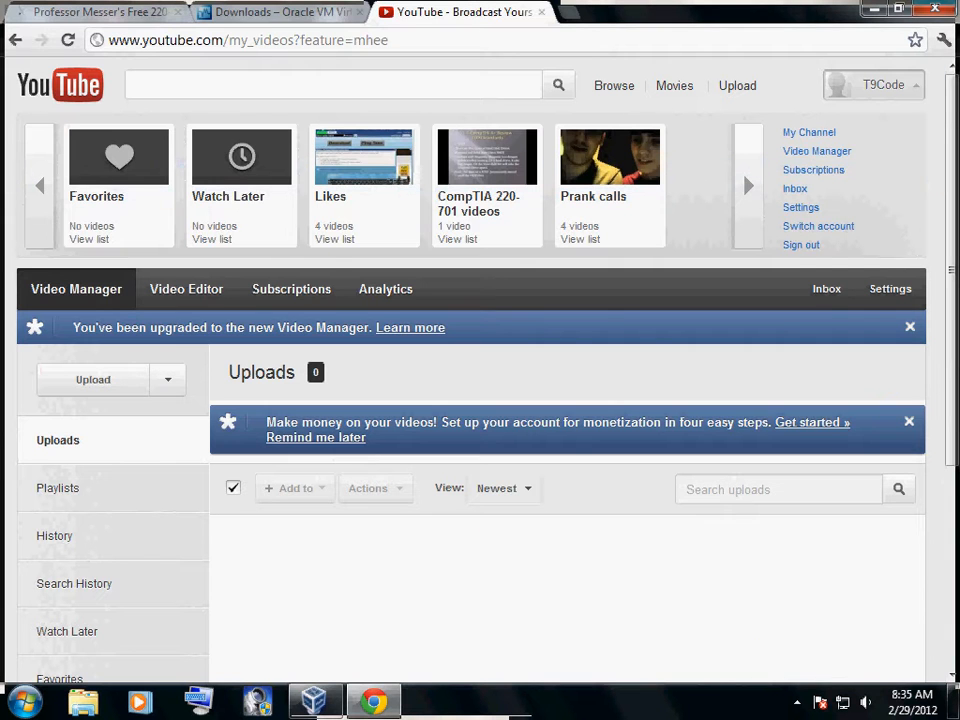
pyautogui.click(291, 40)
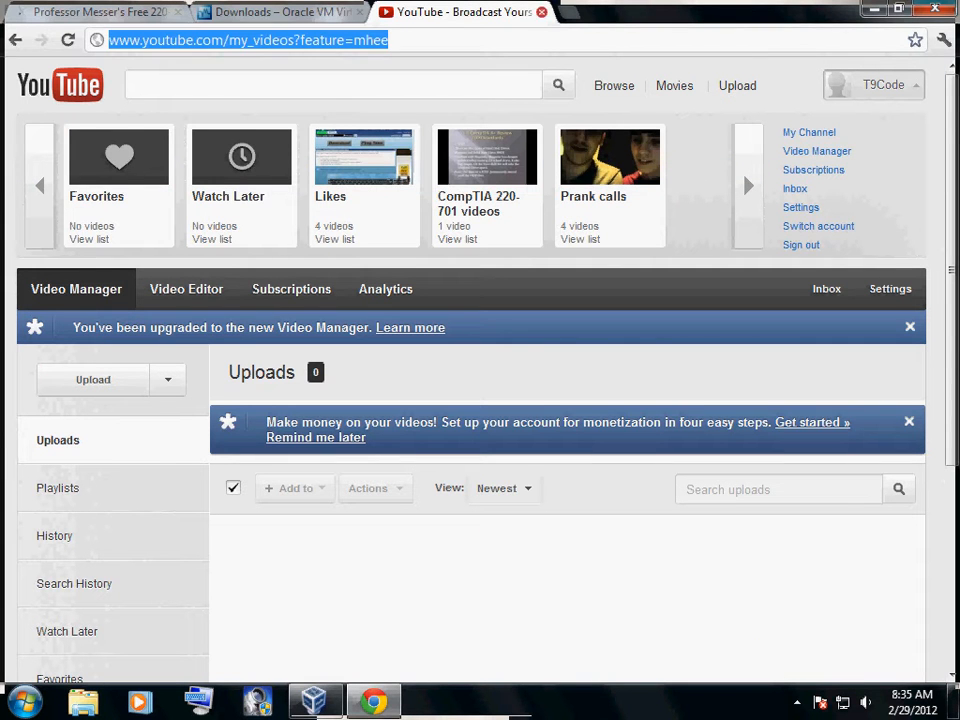
pyautogui.hotkey('ctrl', 'w')
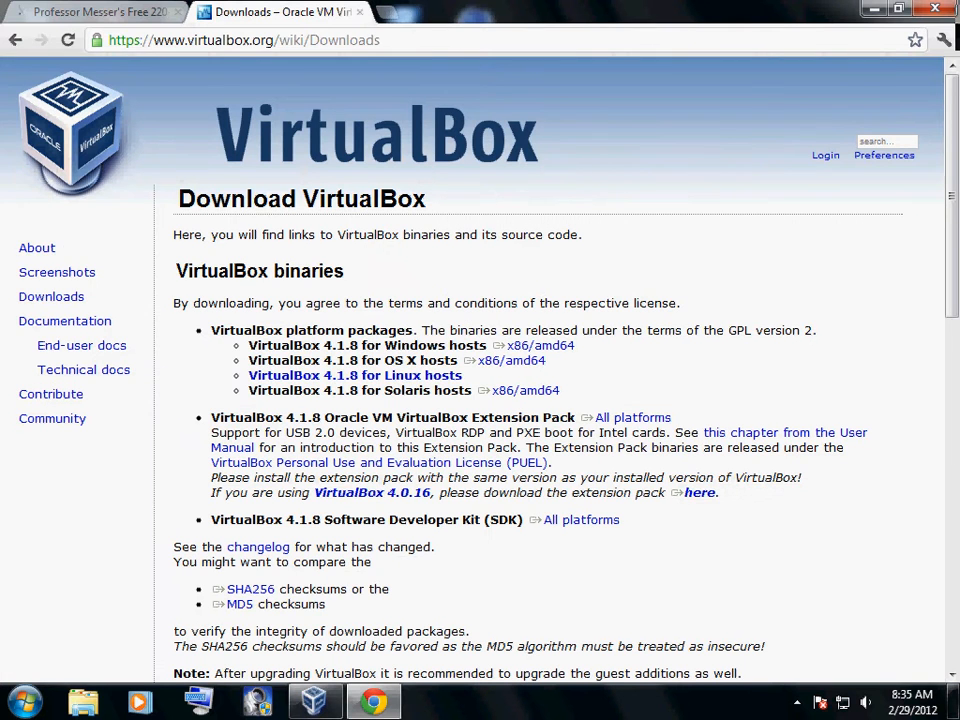
# Search the web for "virtual clone drive" in place of the VirtualBox Downloads page
pyautogui.click(289, 40)
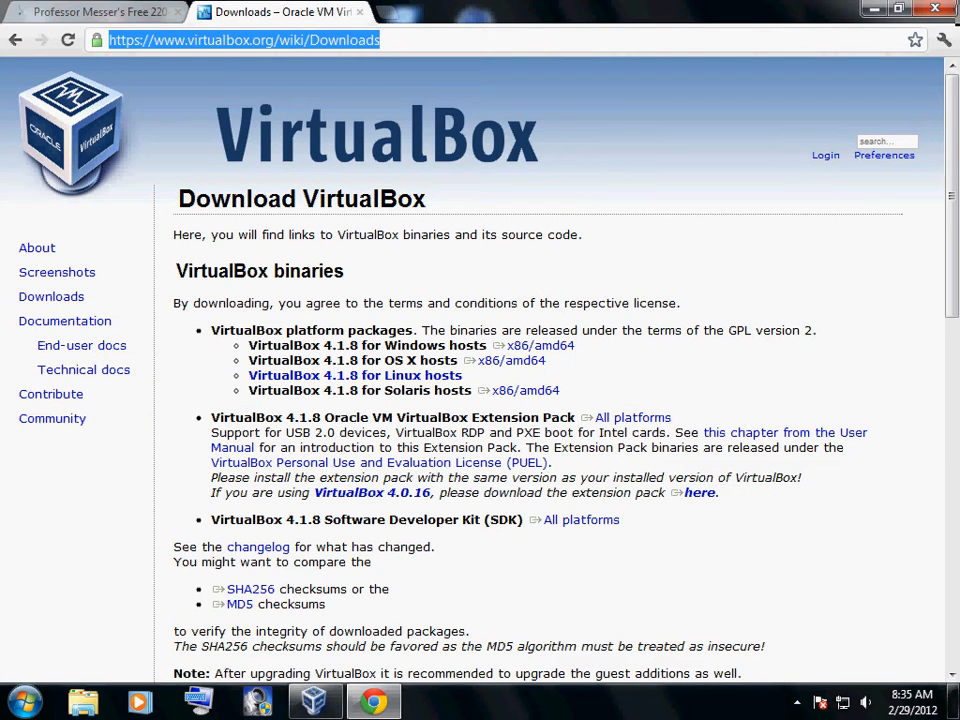
pyautogui.press('BackSpace')
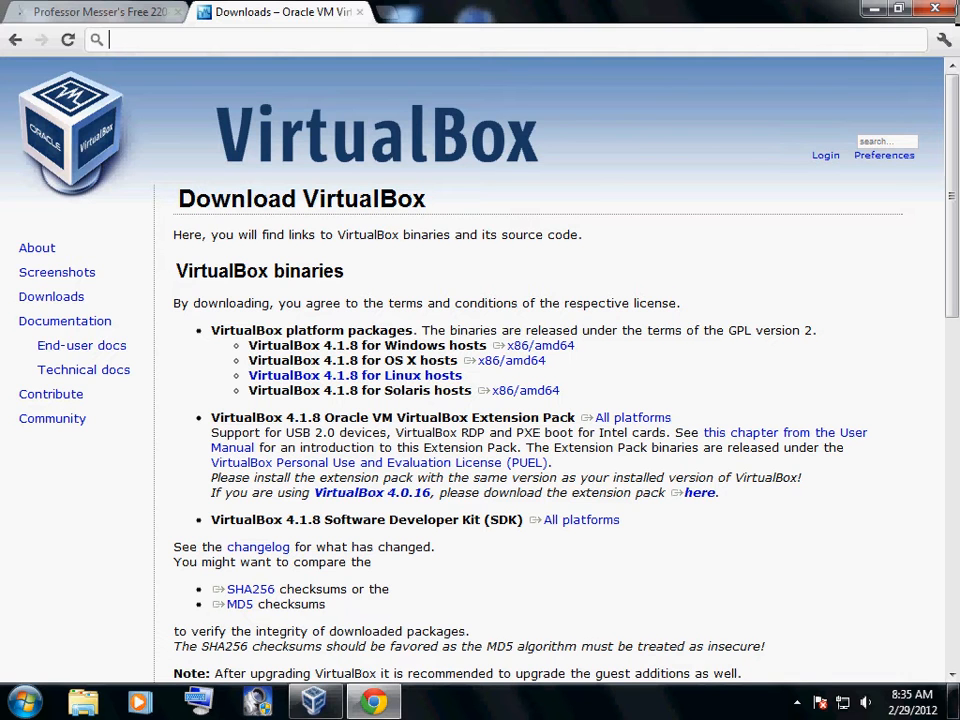
pyautogui.write('virtu')
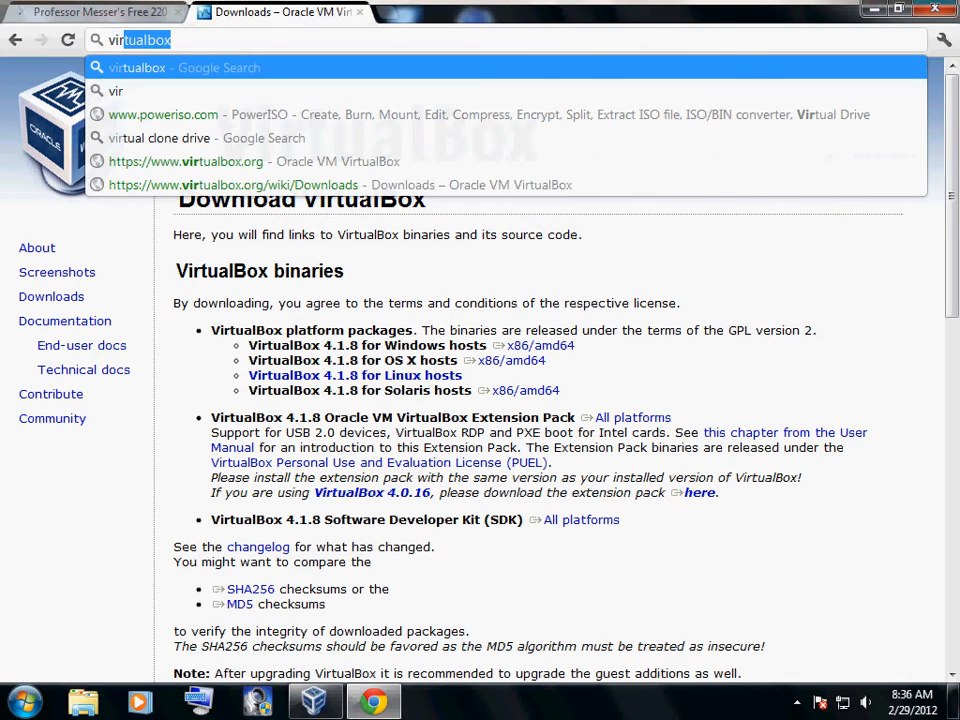
pyautogui.write('al clone drive')
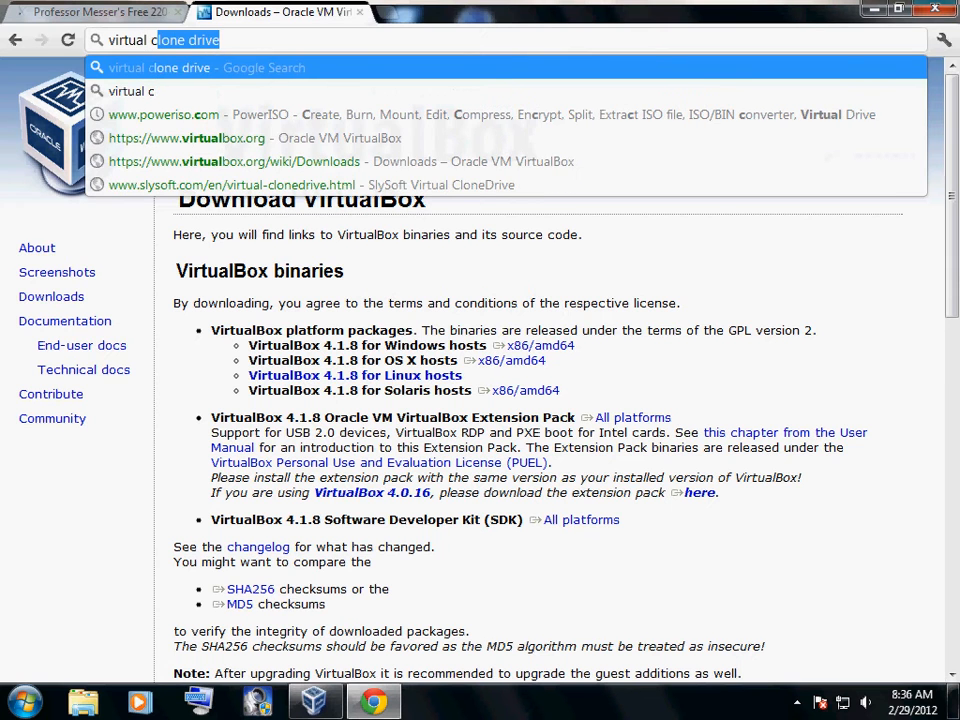
pyautogui.press('Return')
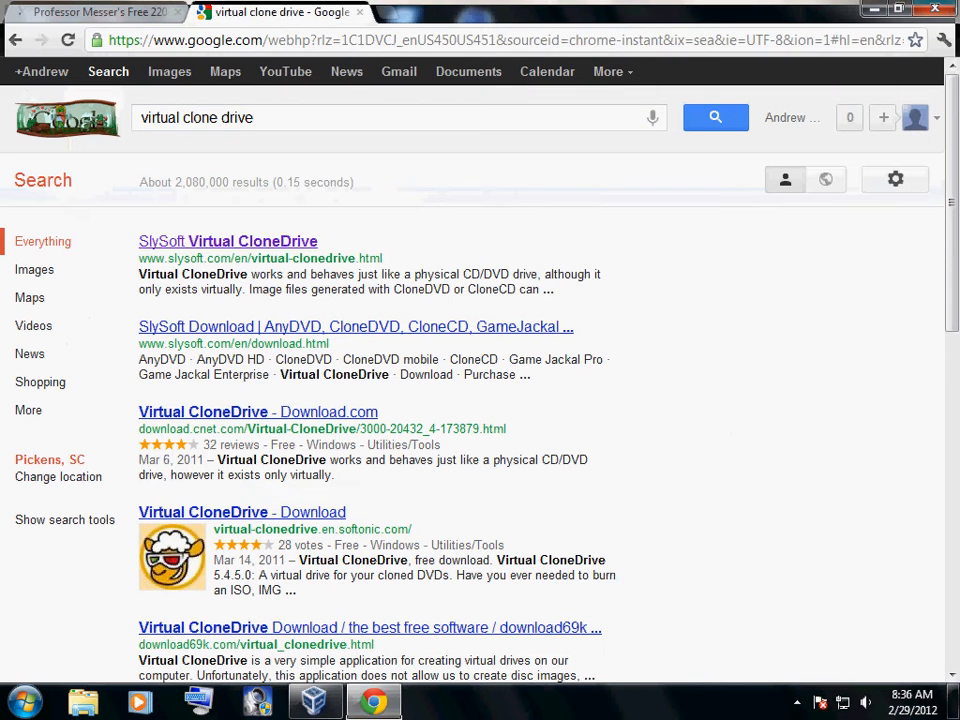
# Open the SlySoft Virtual CloneDrive search result and look over the product page
pyautogui.click(228, 241)
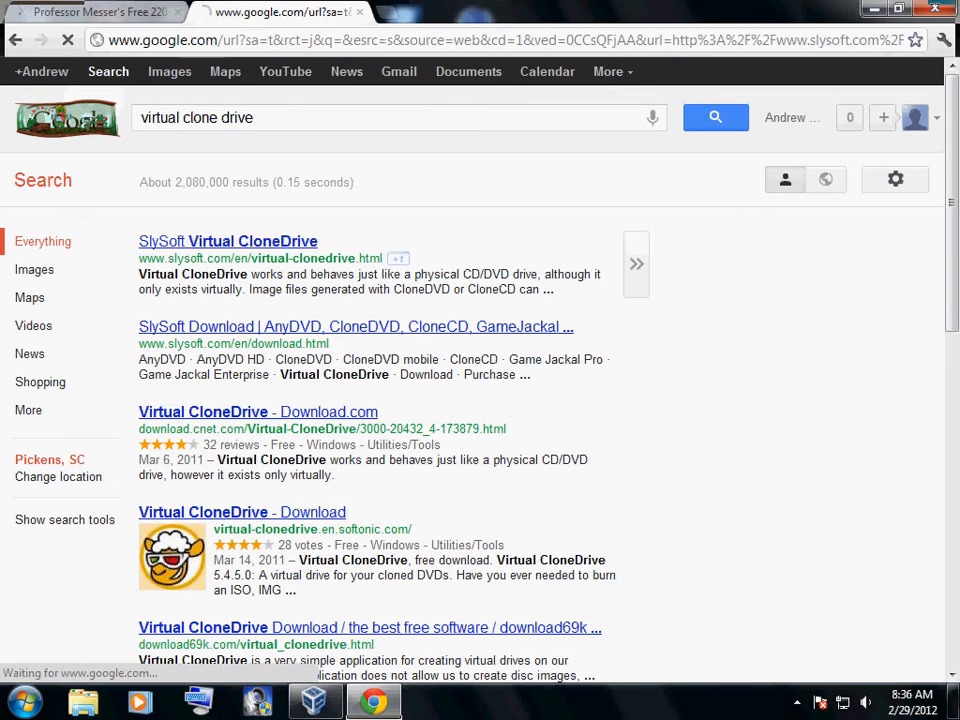
pyautogui.scroll(-1, 190, 246)
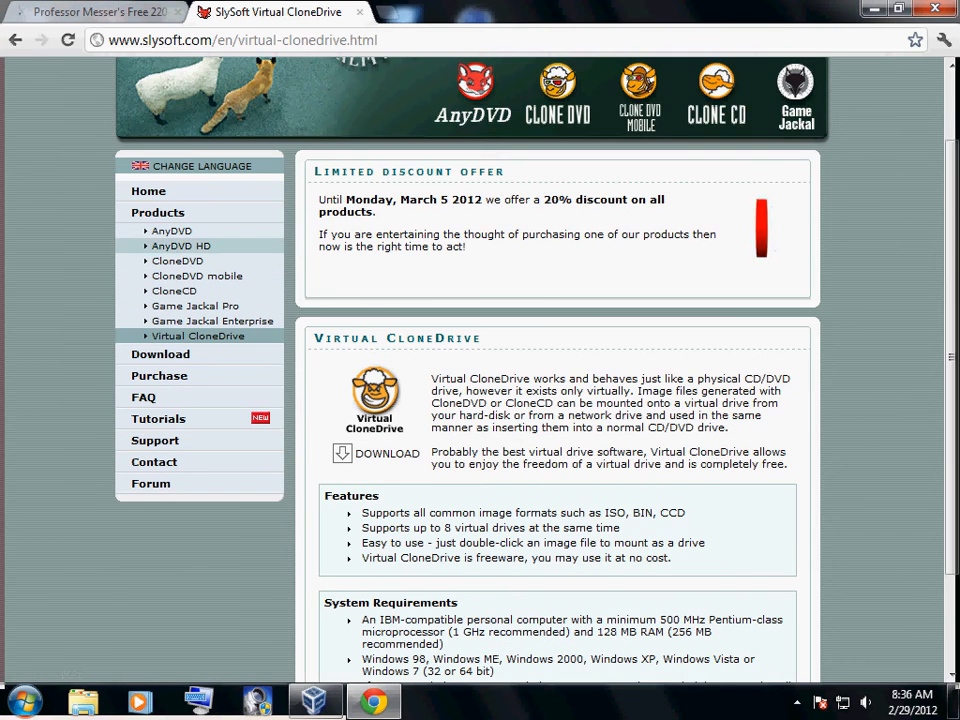
pyautogui.scroll(1, 190, 246)
pyautogui.scroll(-1, 190, 246)
pyautogui.scroll(1, 190, 246)
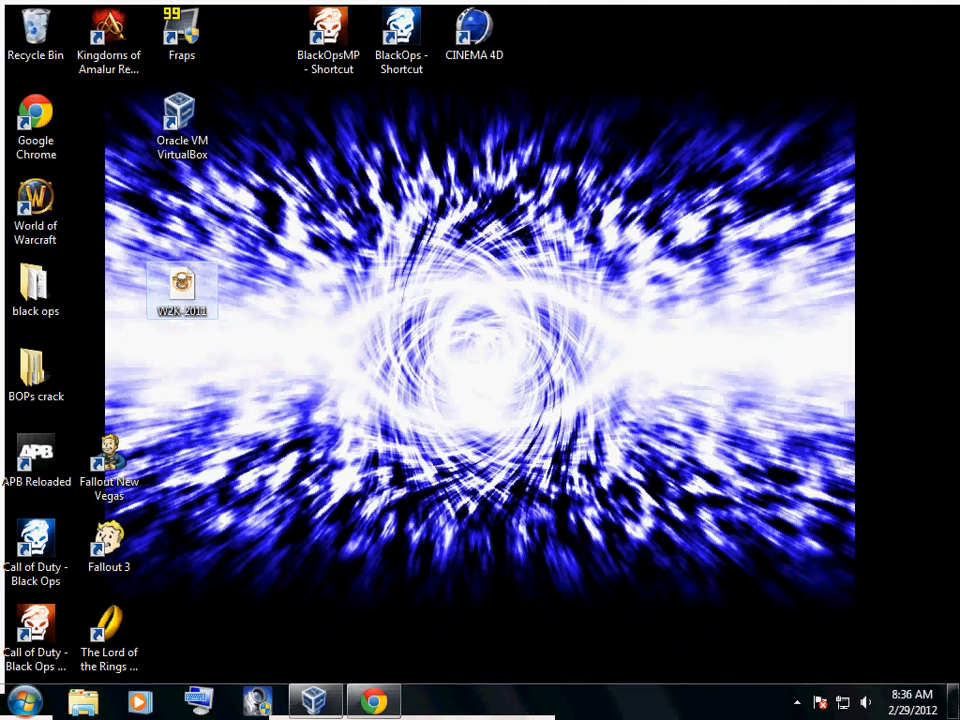
# Check the actions available for the W2K-2011 disc image on the desktop and revisit the Virtual CloneDrive page
pyautogui.rightClick(180, 292)
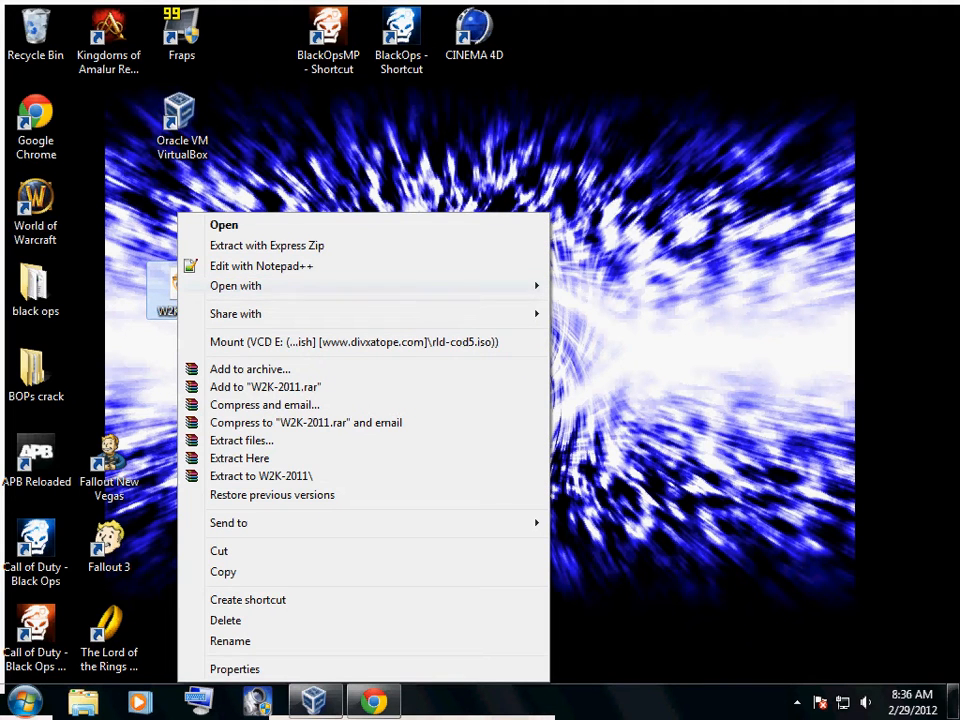
pyautogui.click(620, 350)
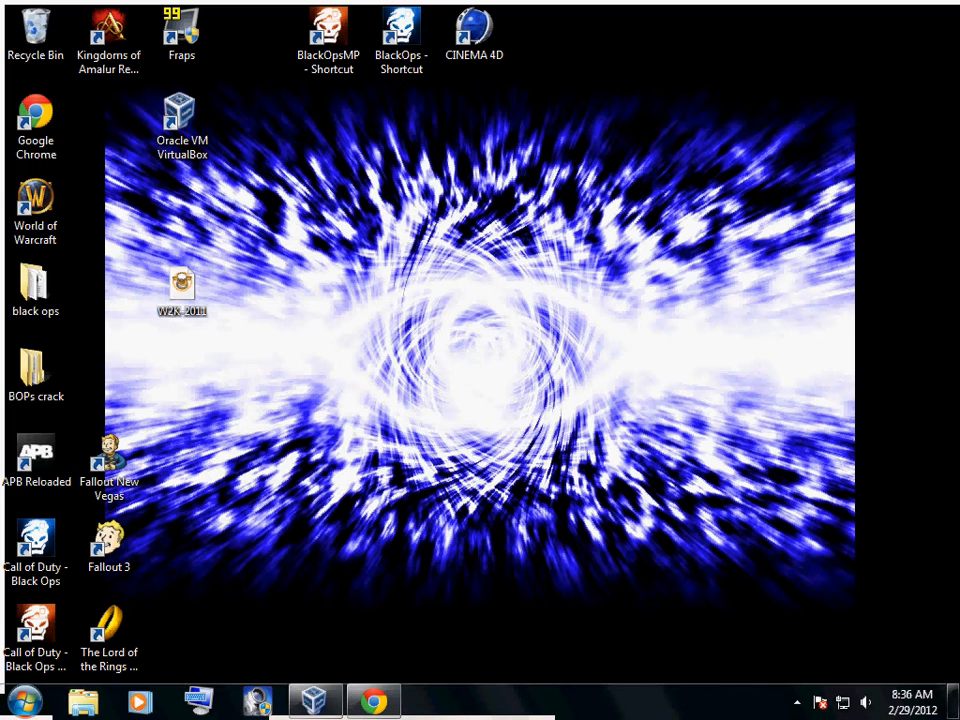
pyautogui.click(374, 701)
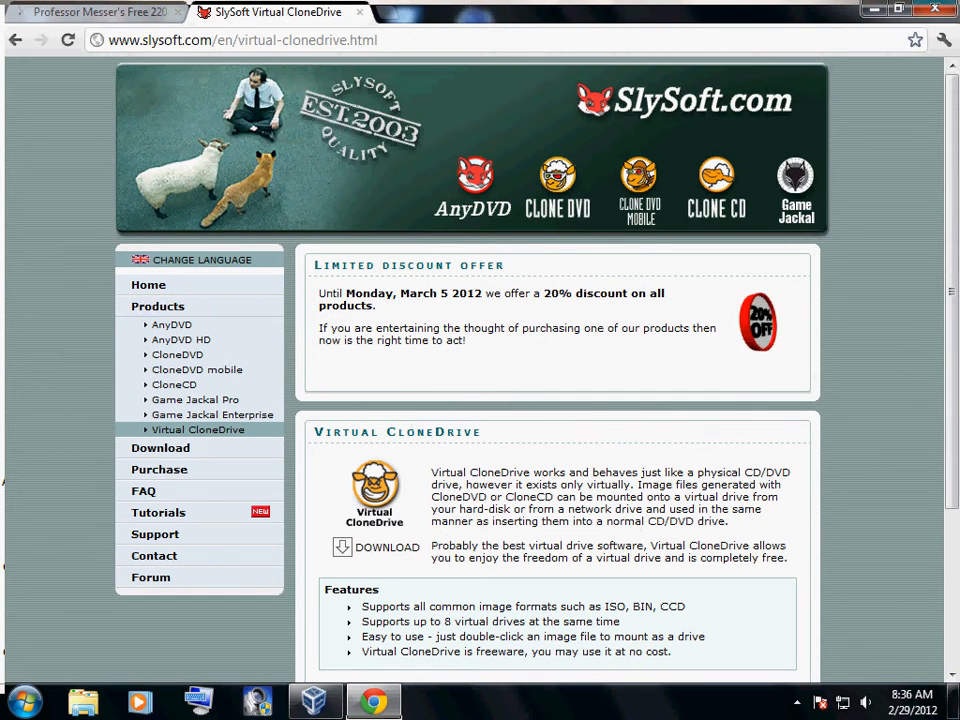
pyautogui.click(874, 8)
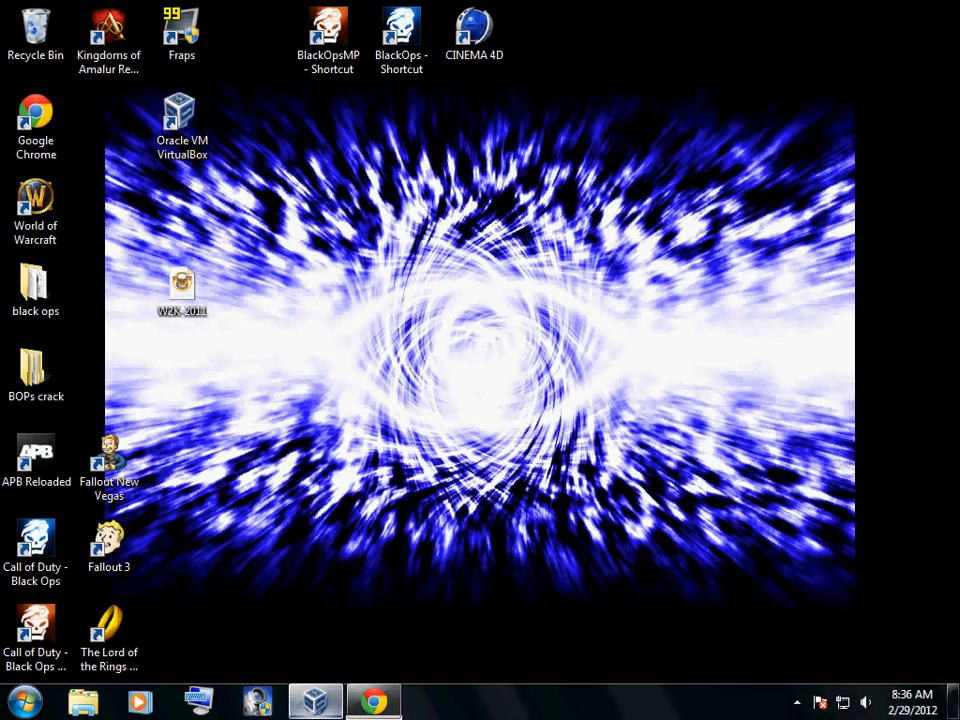
pyautogui.click(315, 701)
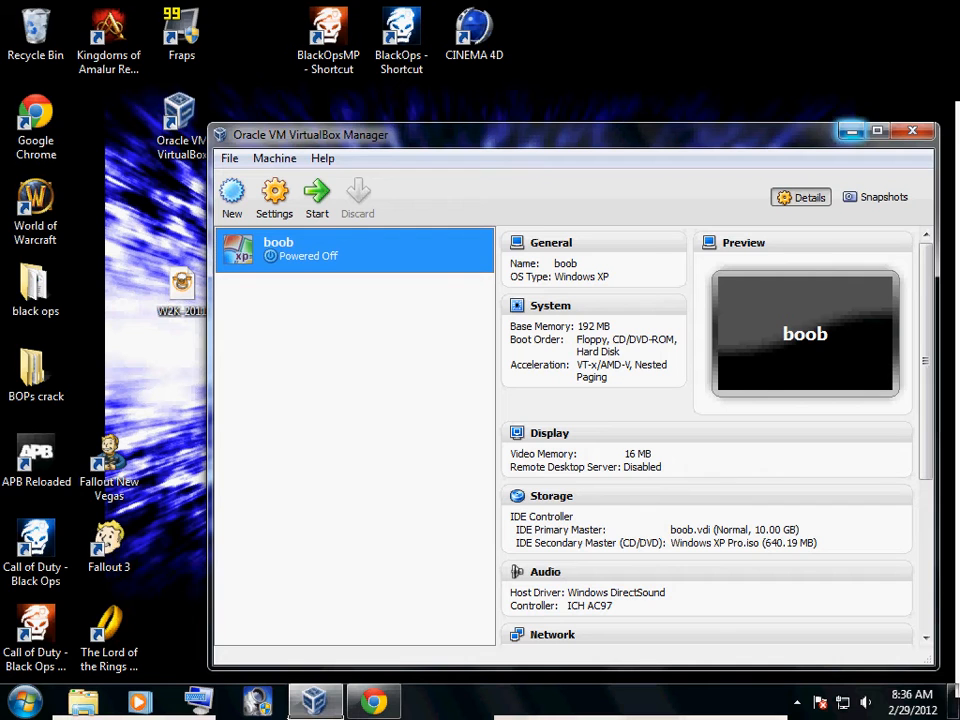
pyautogui.click(851, 131)
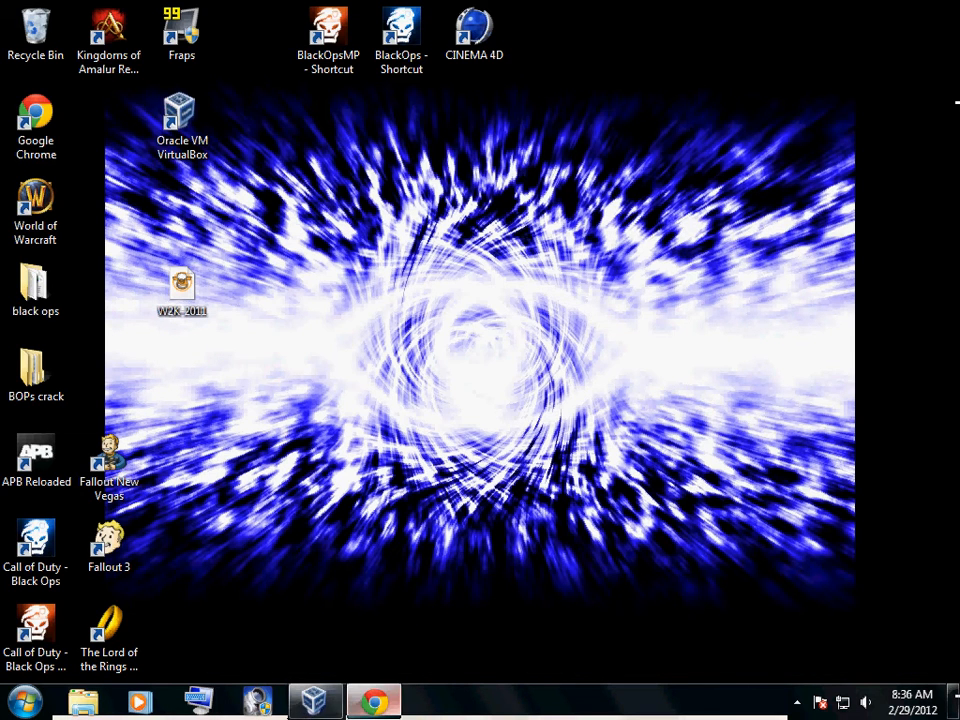
pyautogui.click(374, 701)
pyautogui.click(374, 701)
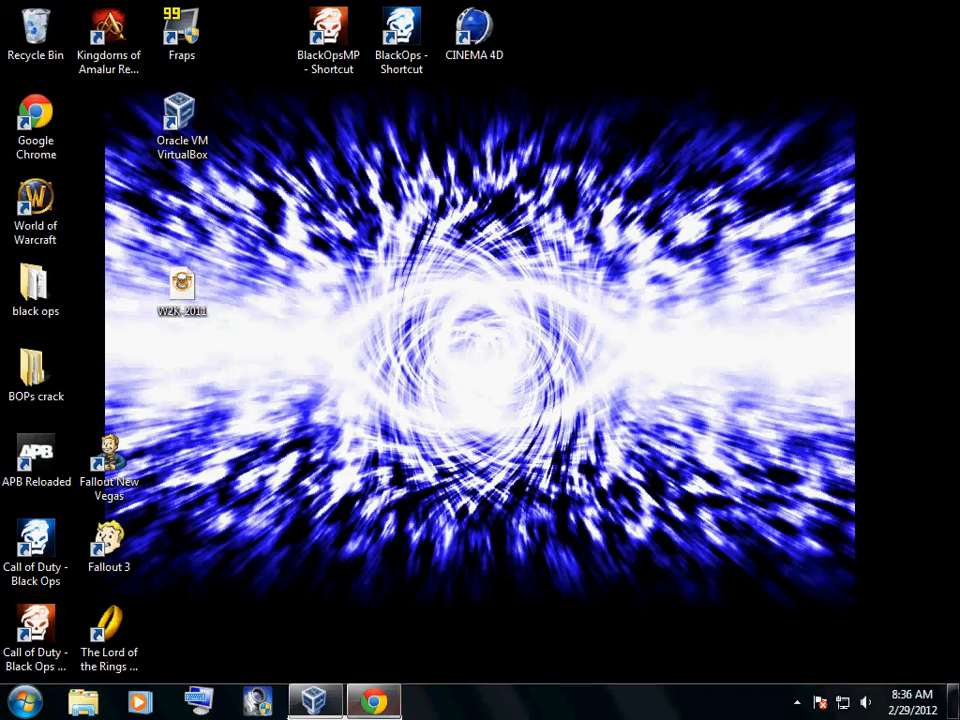
# Start the powered-off Windows XP virtual machine from Oracle VM VirtualBox Manager and dismiss the keyboard capture and mouse integration notices
pyautogui.click(315, 701)
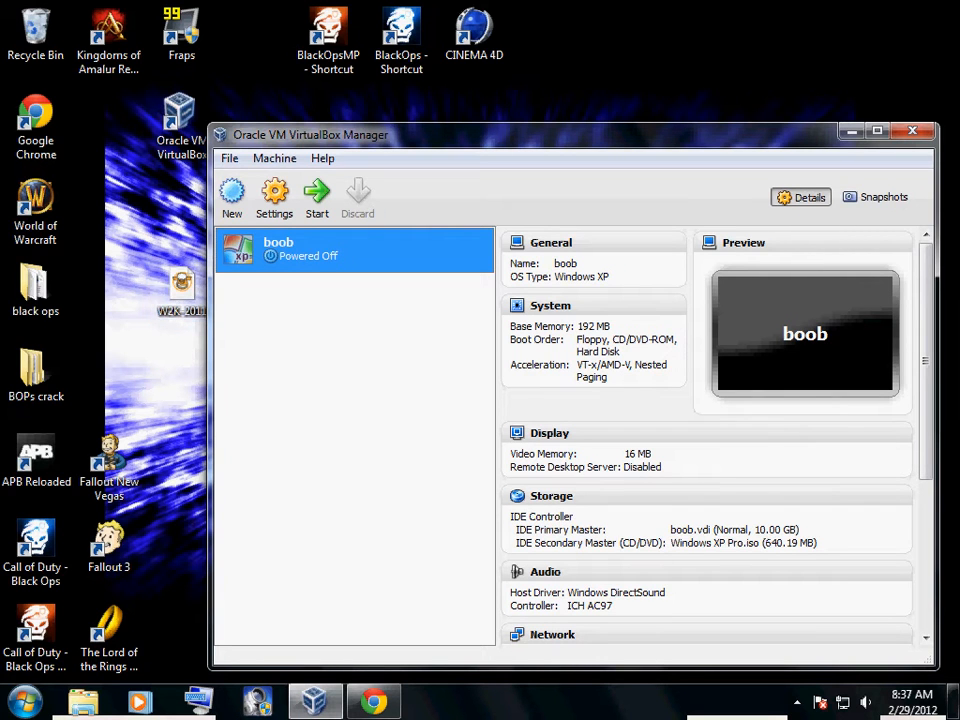
pyautogui.moveTo(430, 134); pyautogui.dragTo(463, 138)
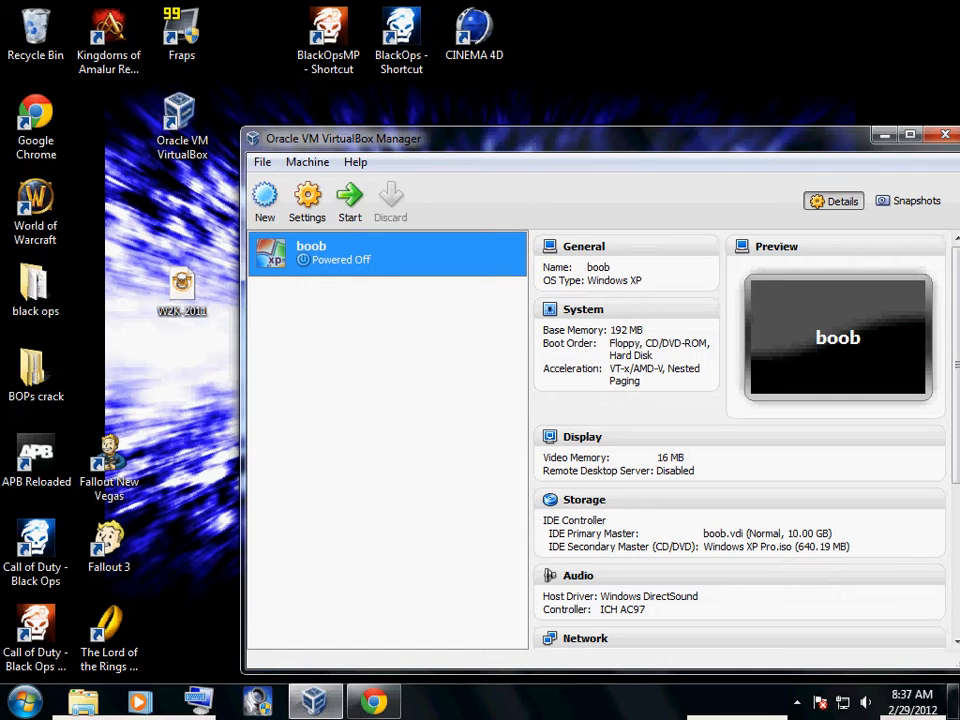
pyautogui.click(350, 197)
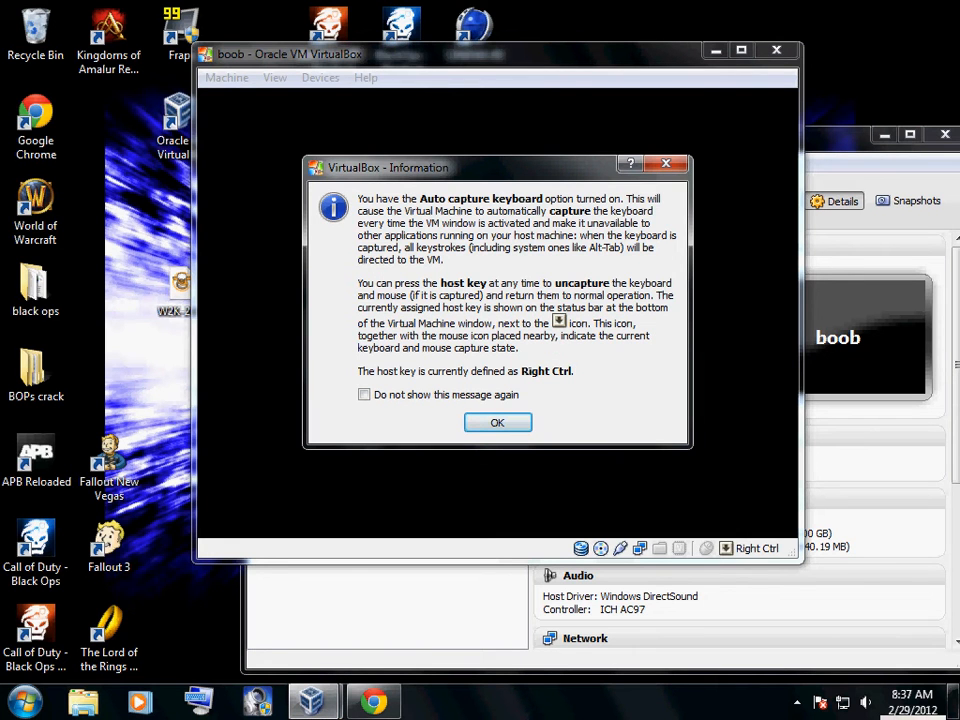
pyautogui.click(497, 422)
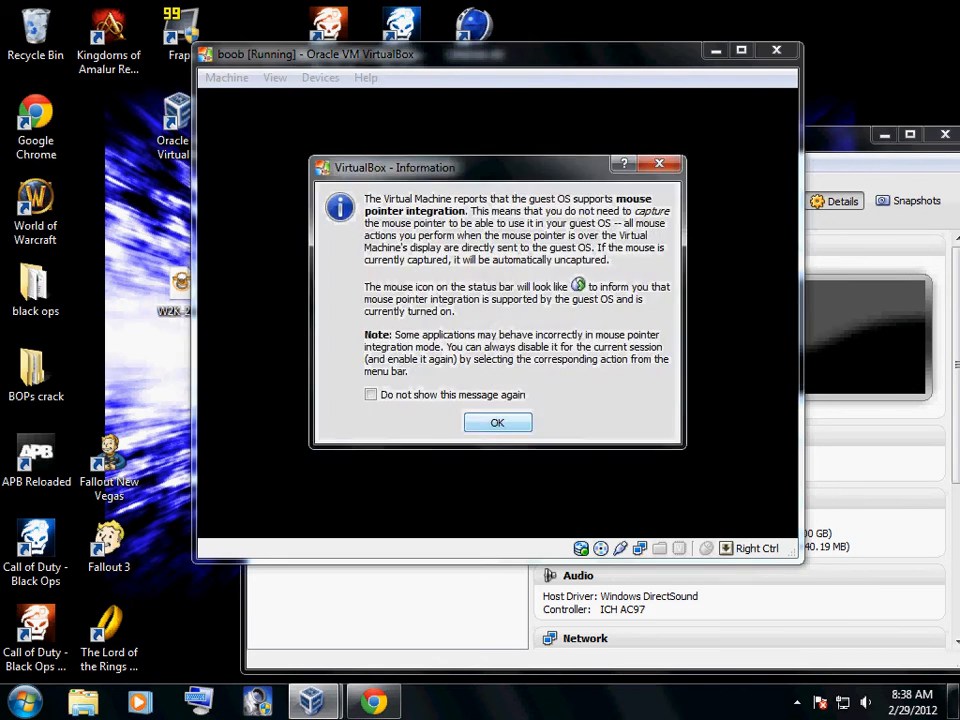
pyautogui.click(494, 429)
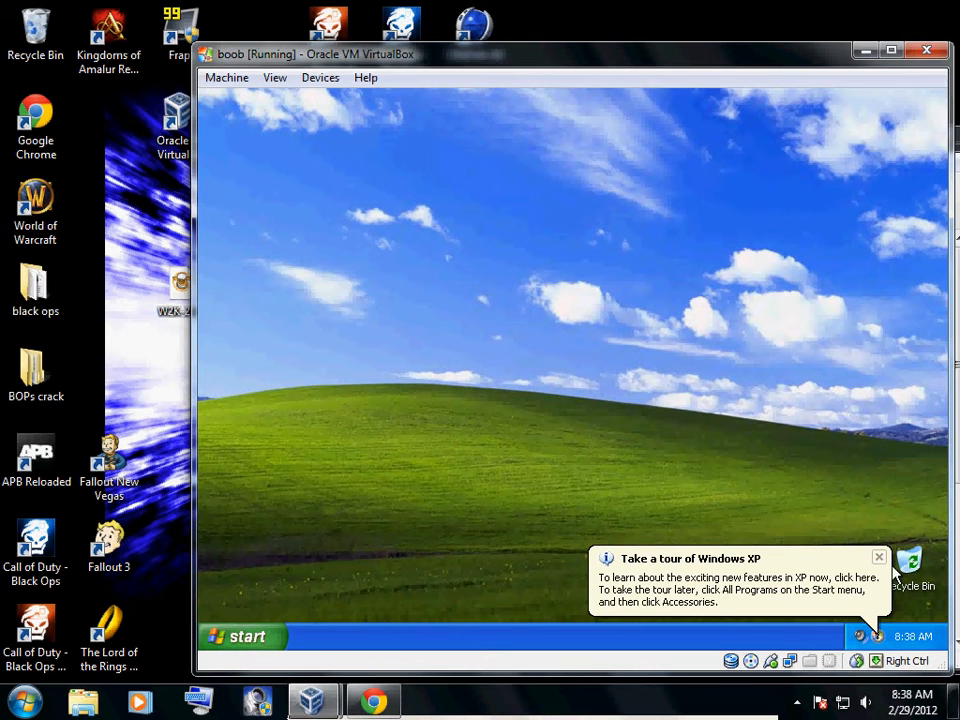
# Dismiss the Windows XP tour and antivirus notifications in the guest and shift the virtual machine window aside
pyautogui.click(879, 560)
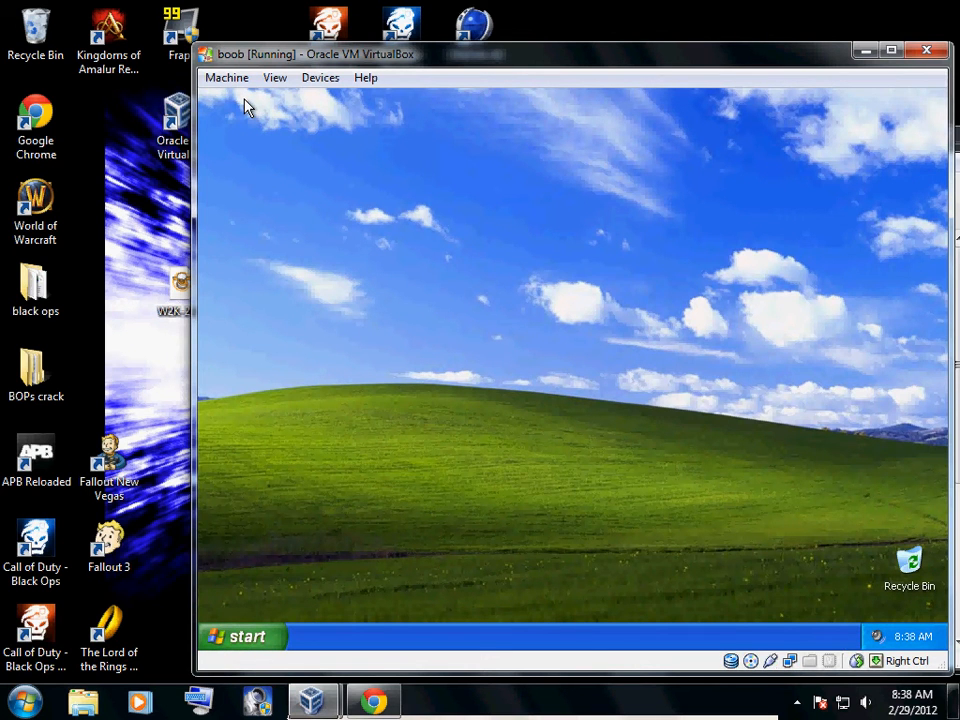
pyautogui.moveTo(250, 54); pyautogui.dragTo(167, 56)
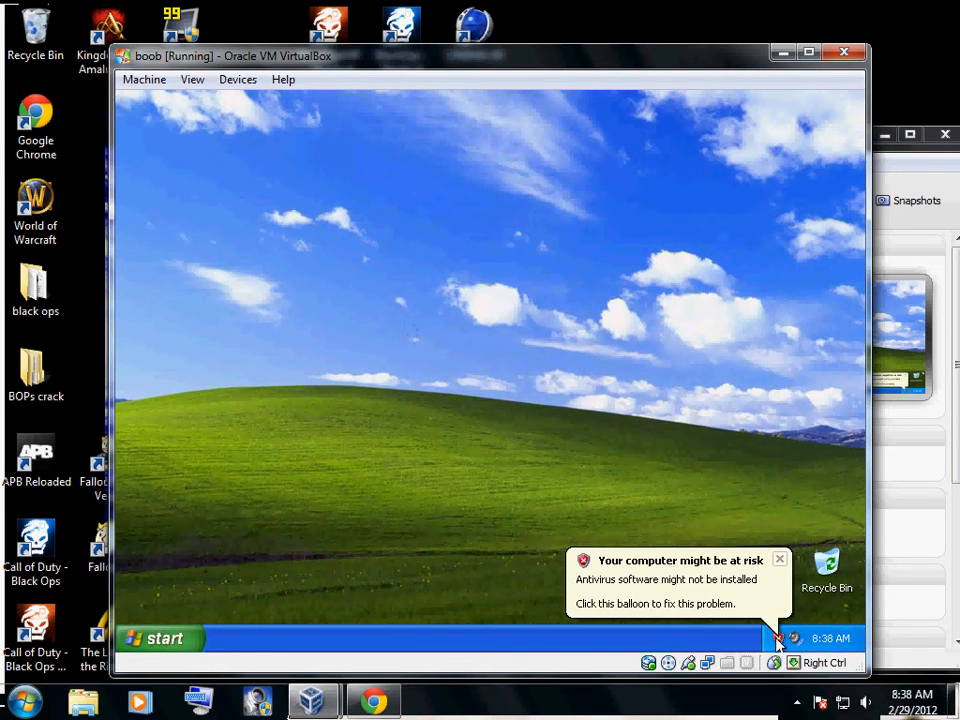
pyautogui.click(781, 561)
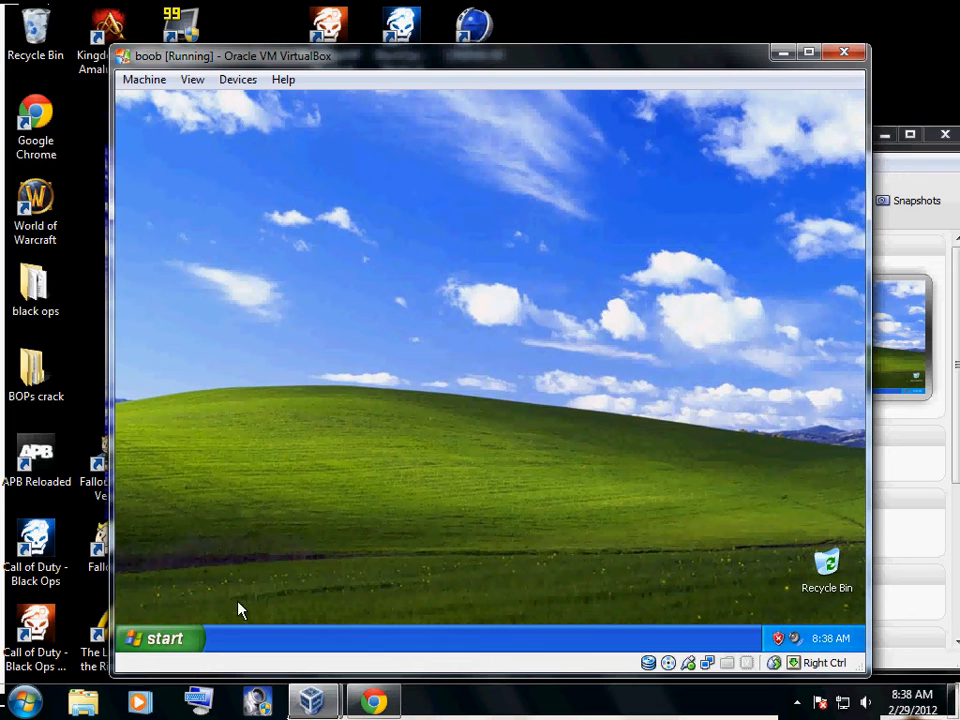
# Launch Internet Explorer inside the Windows XP guest and go to runescape.com
pyautogui.click(150, 641)
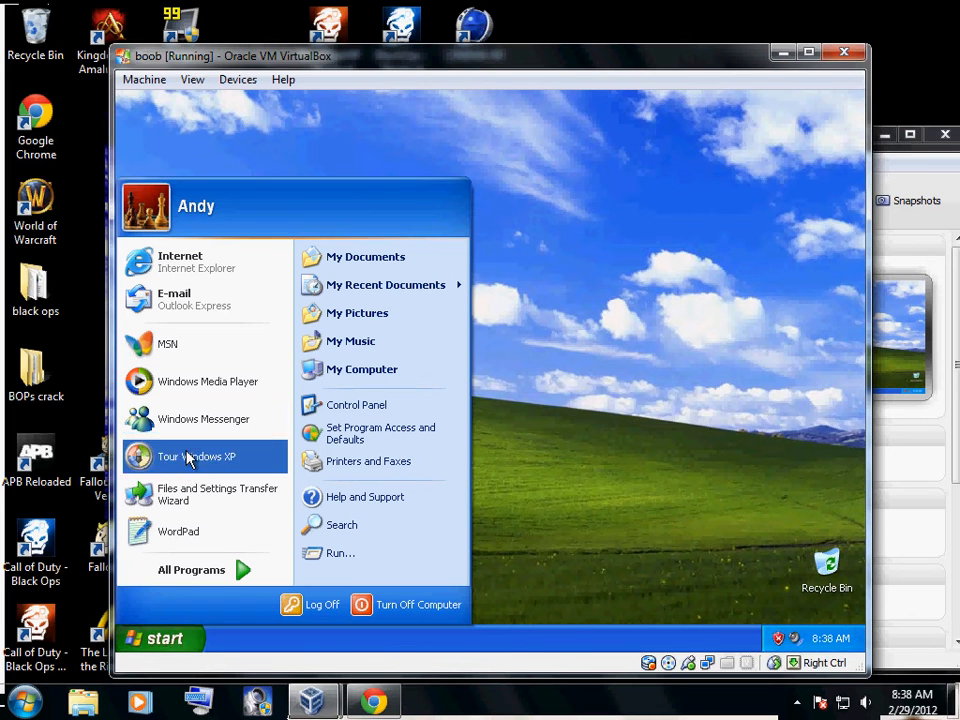
pyautogui.click(220, 276)
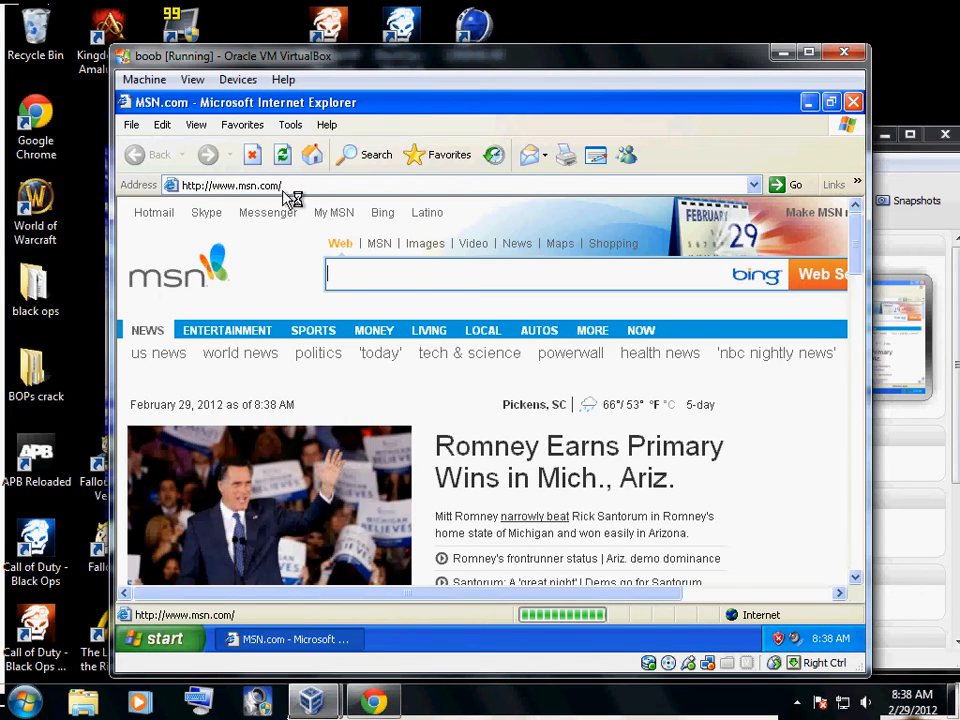
pyautogui.click(291, 187)
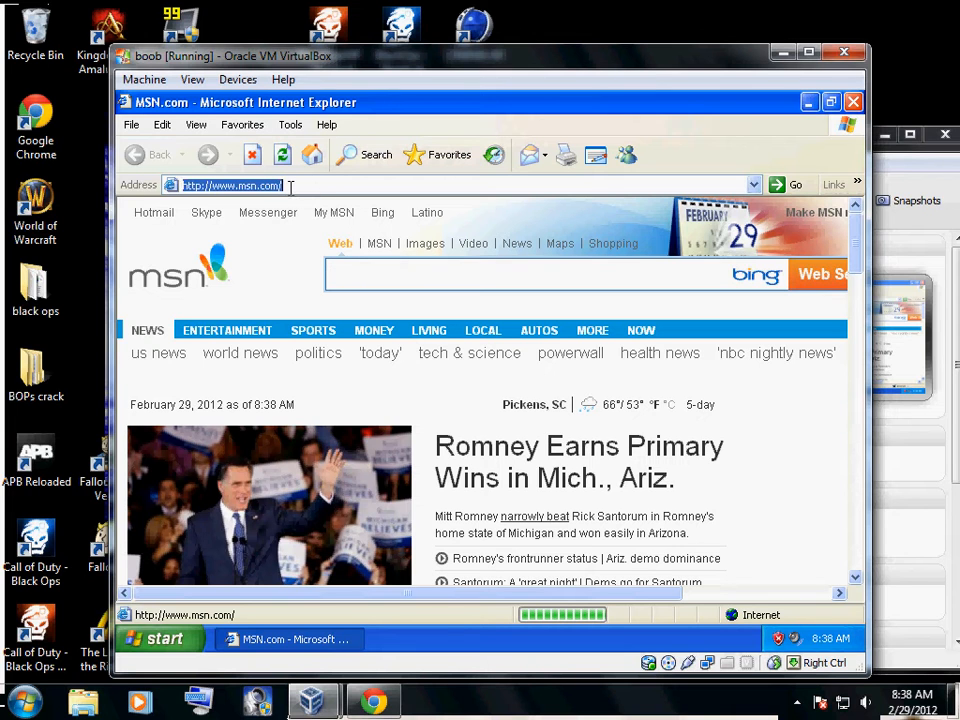
pyautogui.write('run')
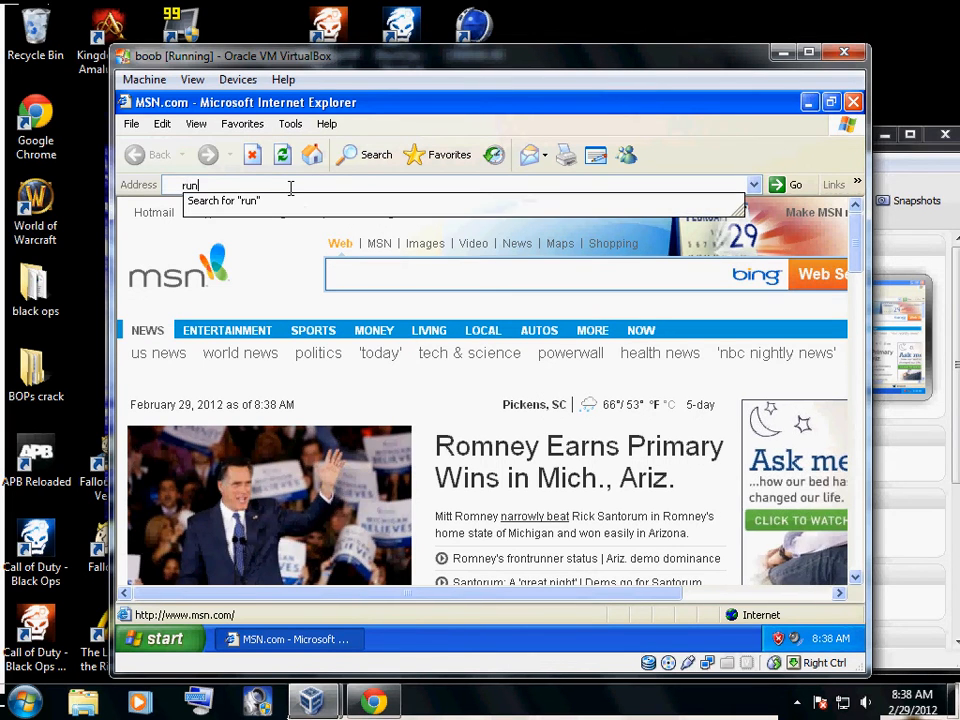
pyautogui.write('esc')
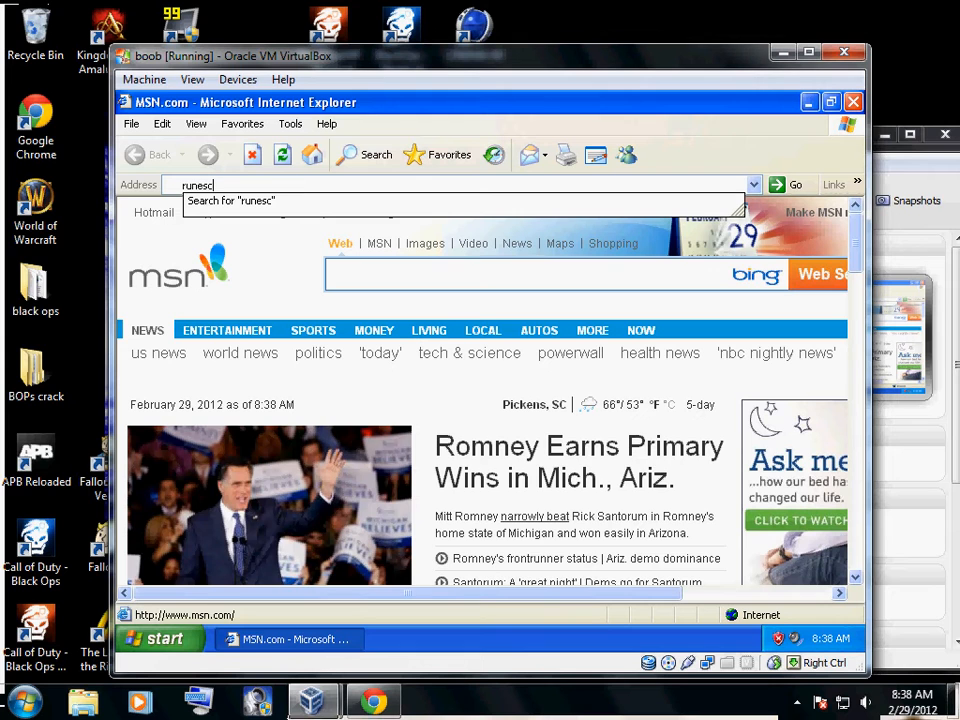
pyautogui.write('ape.')
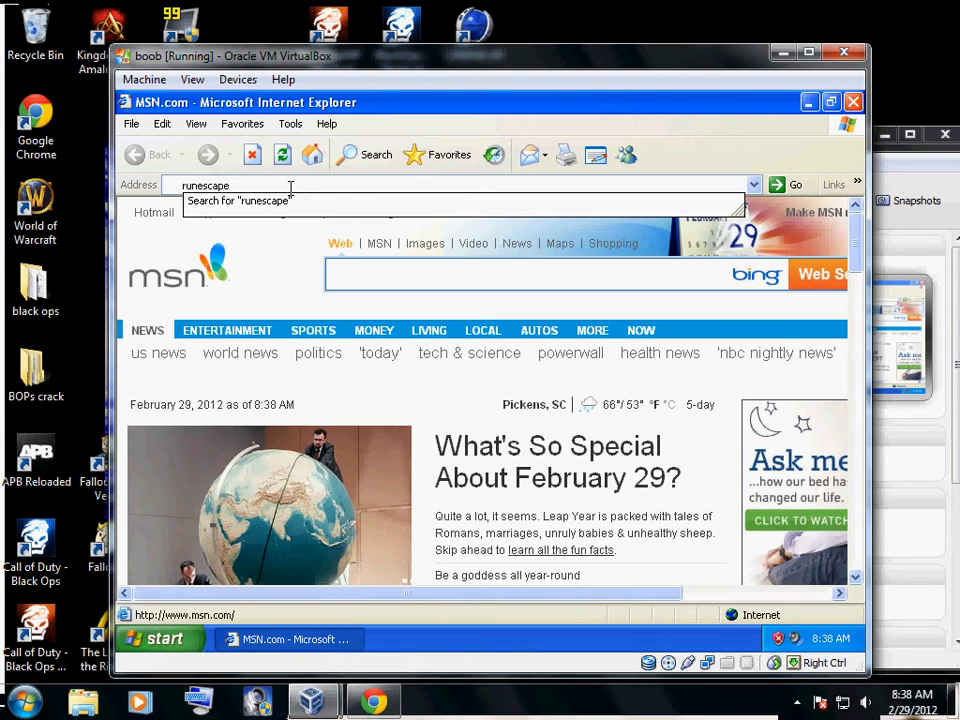
pyautogui.write('com')
pyautogui.press('Return')
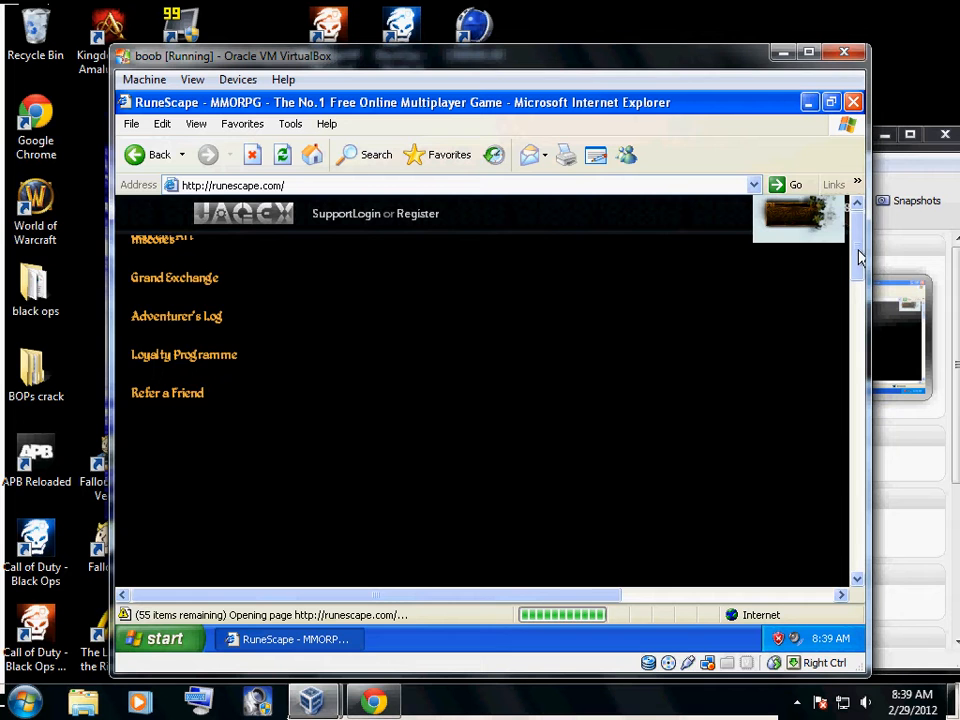
# Look over the RuneScape page in the Windows XP guest, close Internet Explorer and dismiss the Windows updates notification
pyautogui.moveTo(858, 258); pyautogui.dragTo(857, 170)
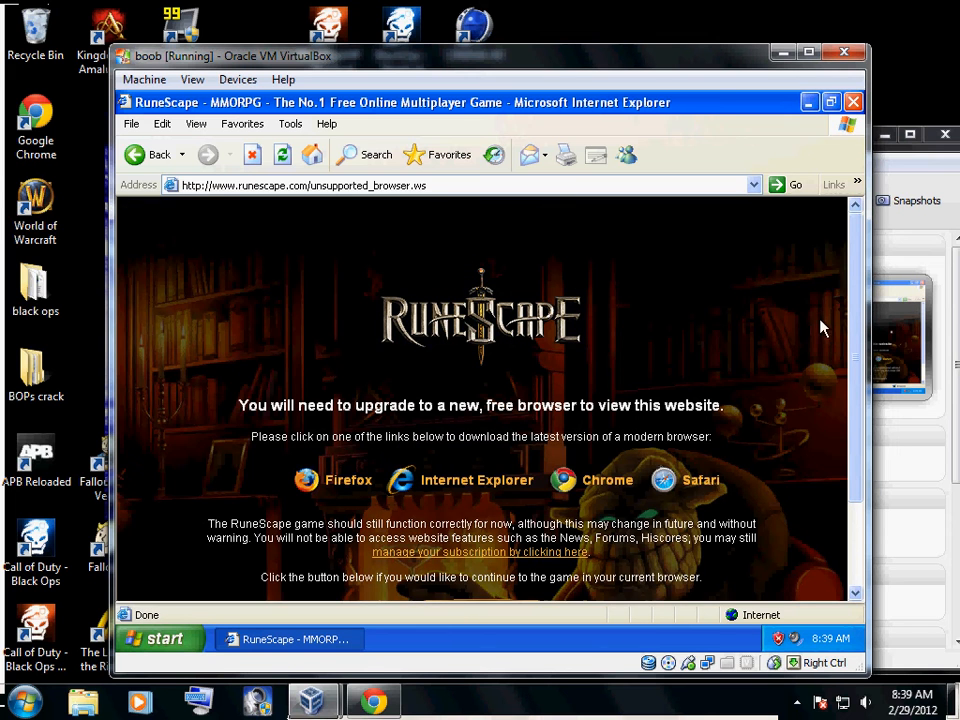
pyautogui.moveTo(853, 285); pyautogui.dragTo(855, 222)
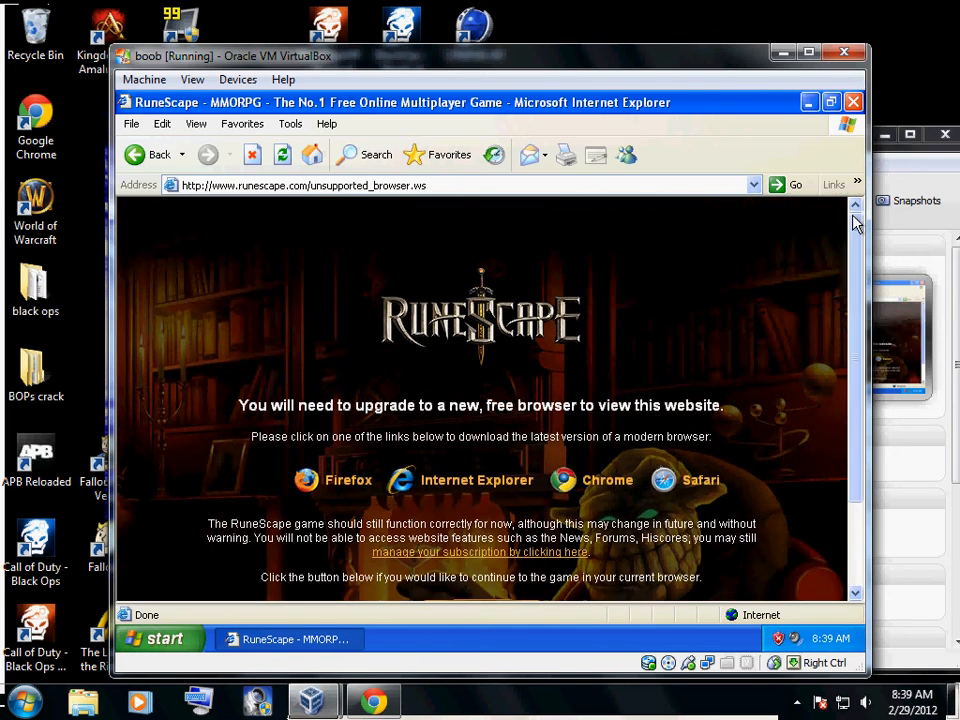
pyautogui.click(853, 102)
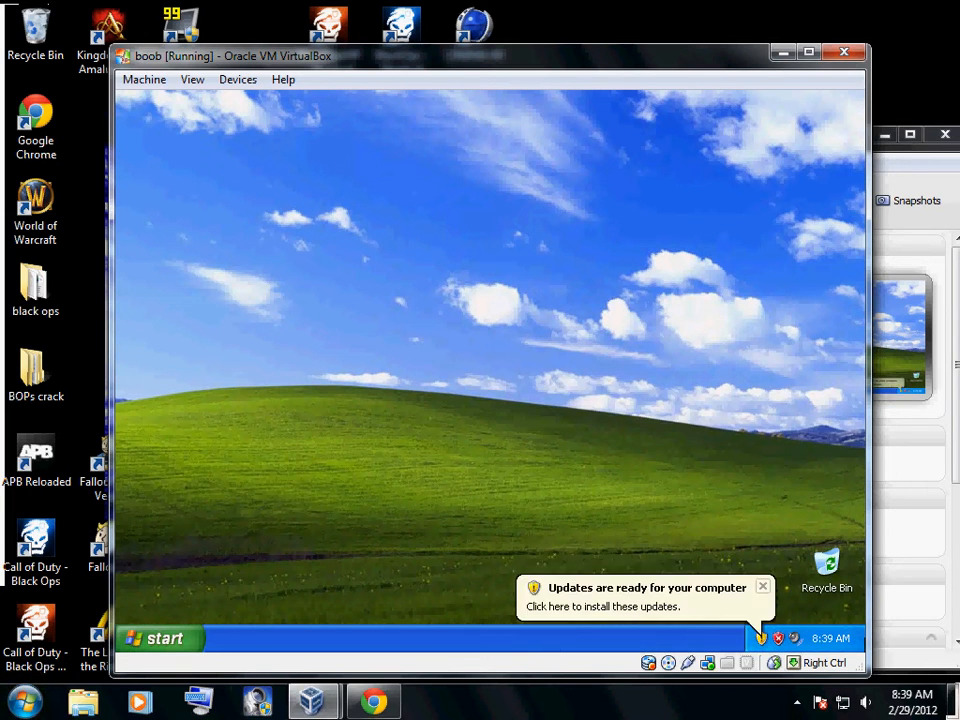
pyautogui.click(762, 586)
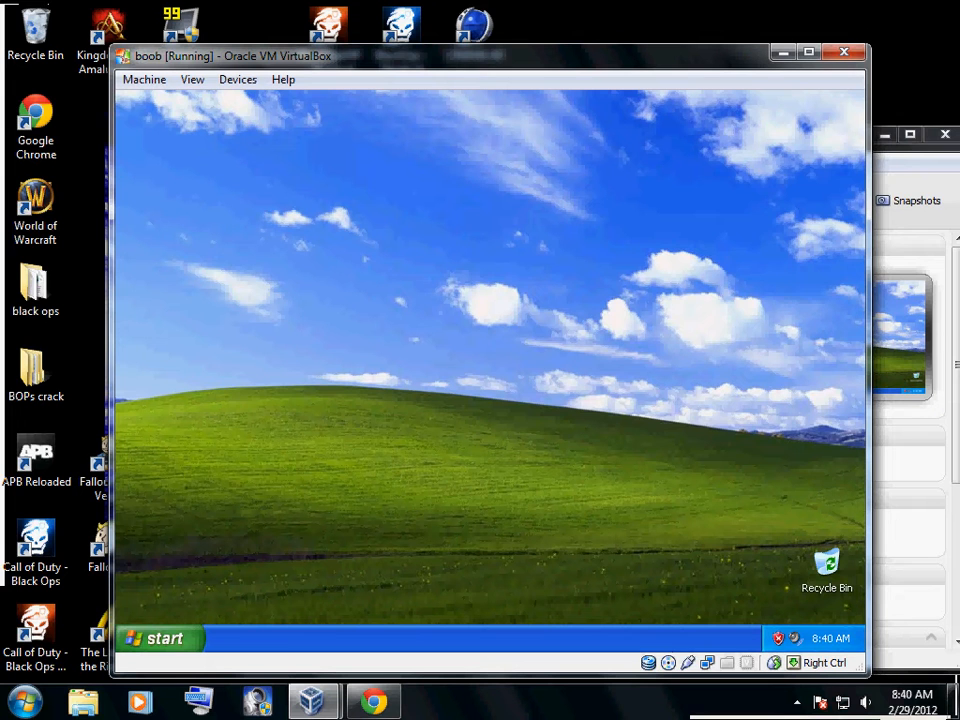
pyautogui.rightClick(708, 663)
pyautogui.click(791, 675)
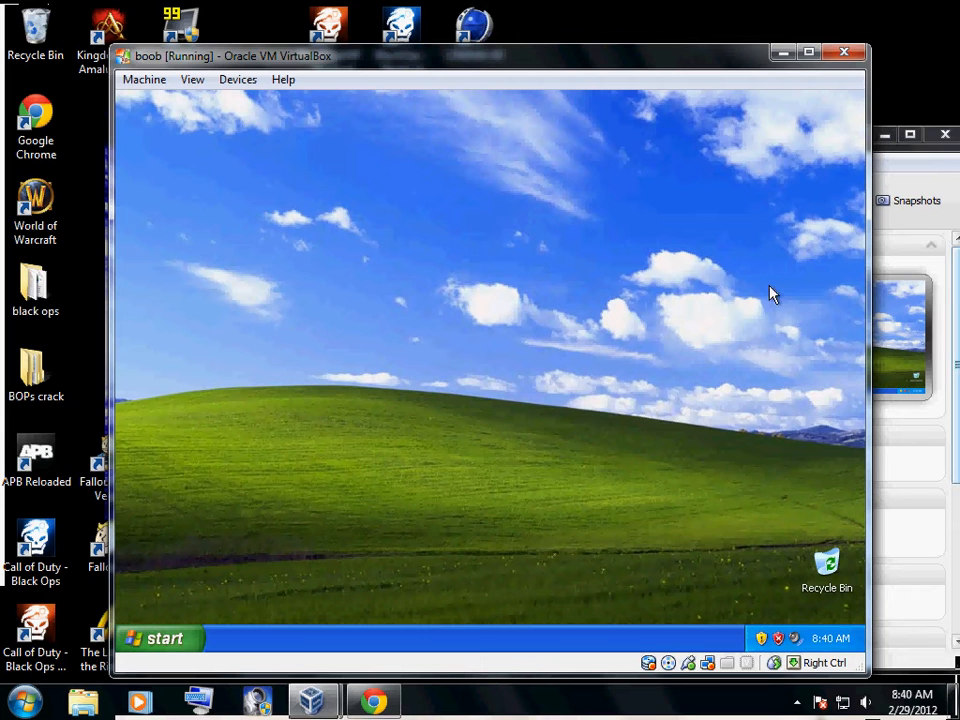
# Move the running virtual machine window out of the way and show the Windows XP machine's snapshots in VirtualBox Manager
pyautogui.moveTo(536, 55); pyautogui.dragTo(233, 474)
pyautogui.click(909, 201)
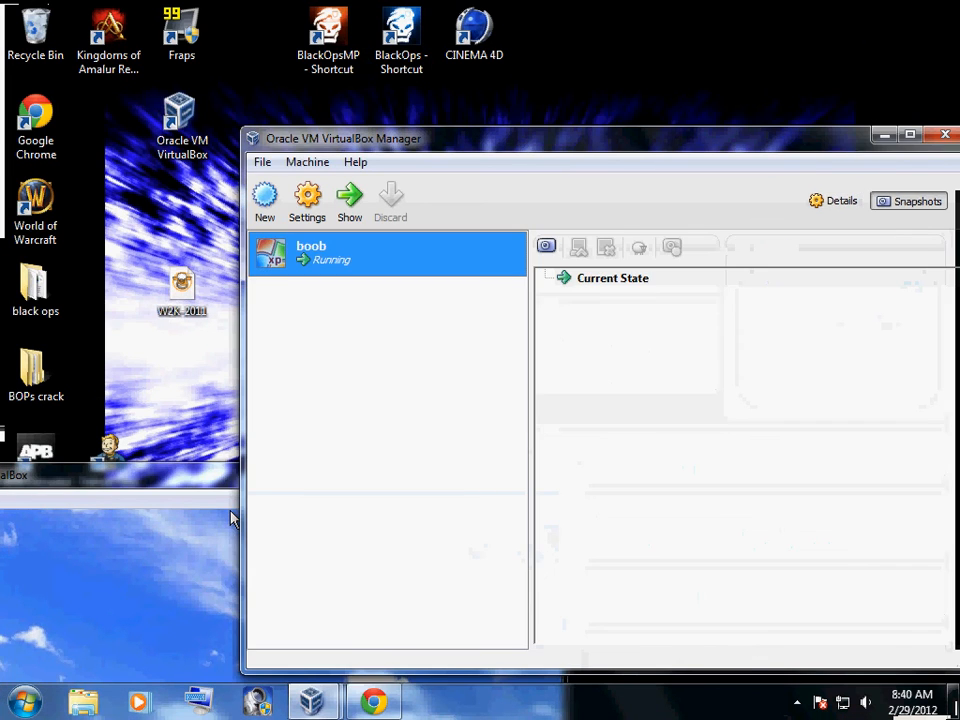
pyautogui.press('Tab')
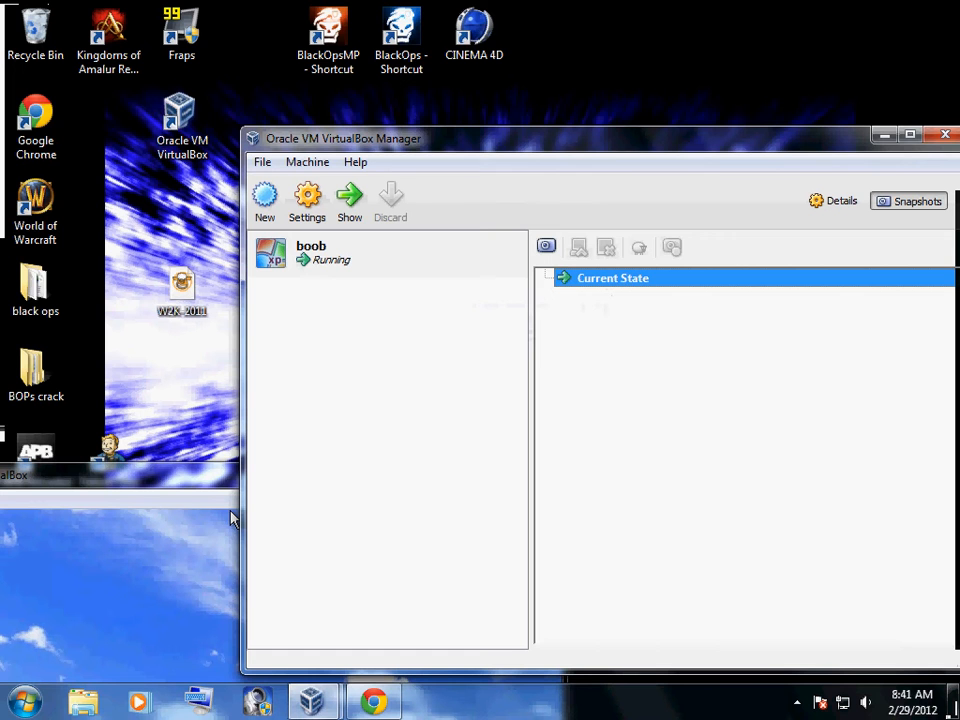
# Bring the Windows XP virtual machine window back into view and close it by powering off the machine
pyautogui.moveTo(182, 516); pyautogui.dragTo(516, 253)
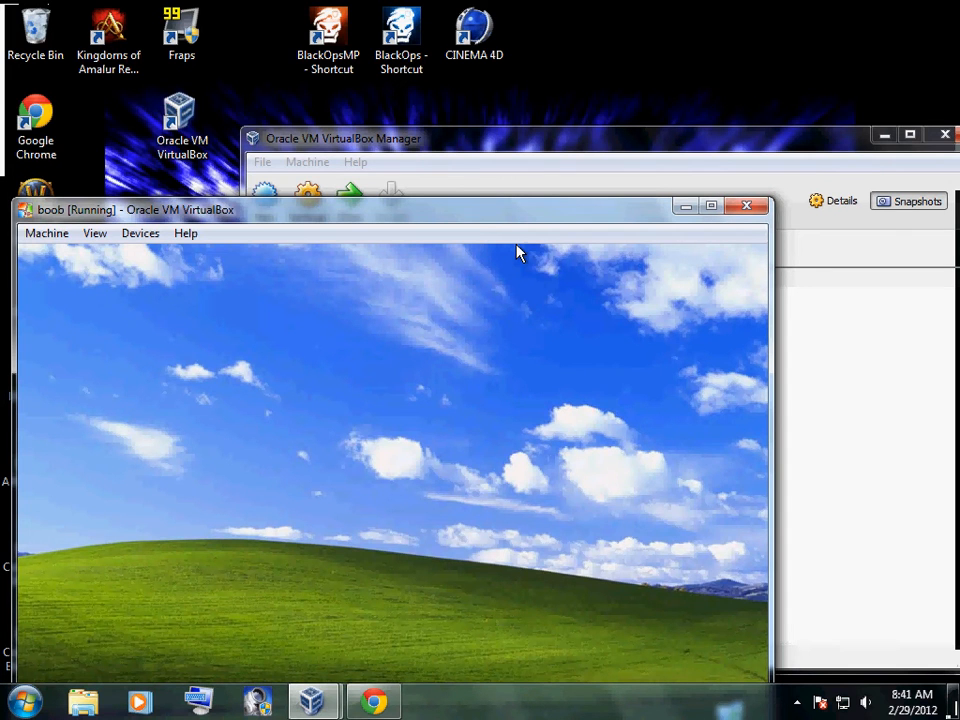
pyautogui.hotkey('ctrl', 'q')
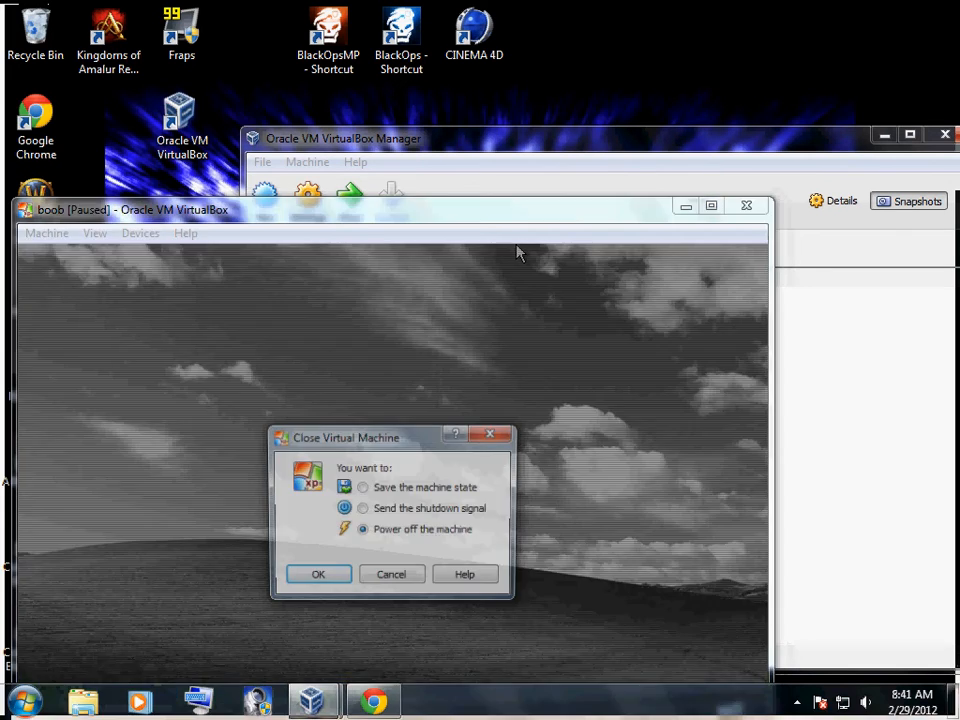
pyautogui.press('Return')
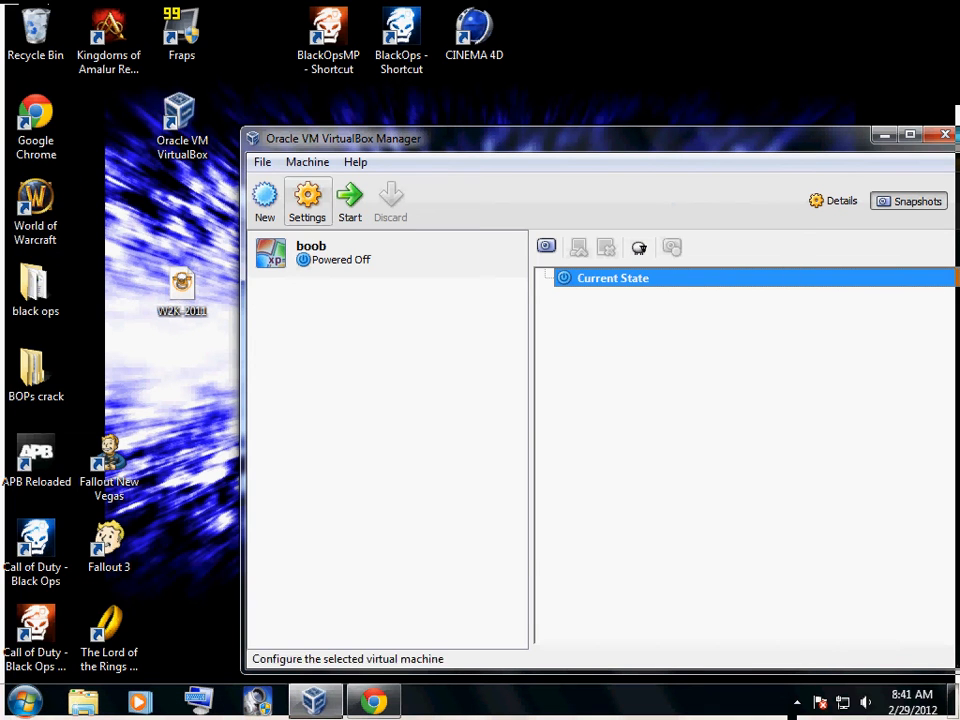
# Begin creating a new virtual machine named butt with Microsoft Windows as the operating system and Windows 2000 as the version
pyautogui.click(265, 200)
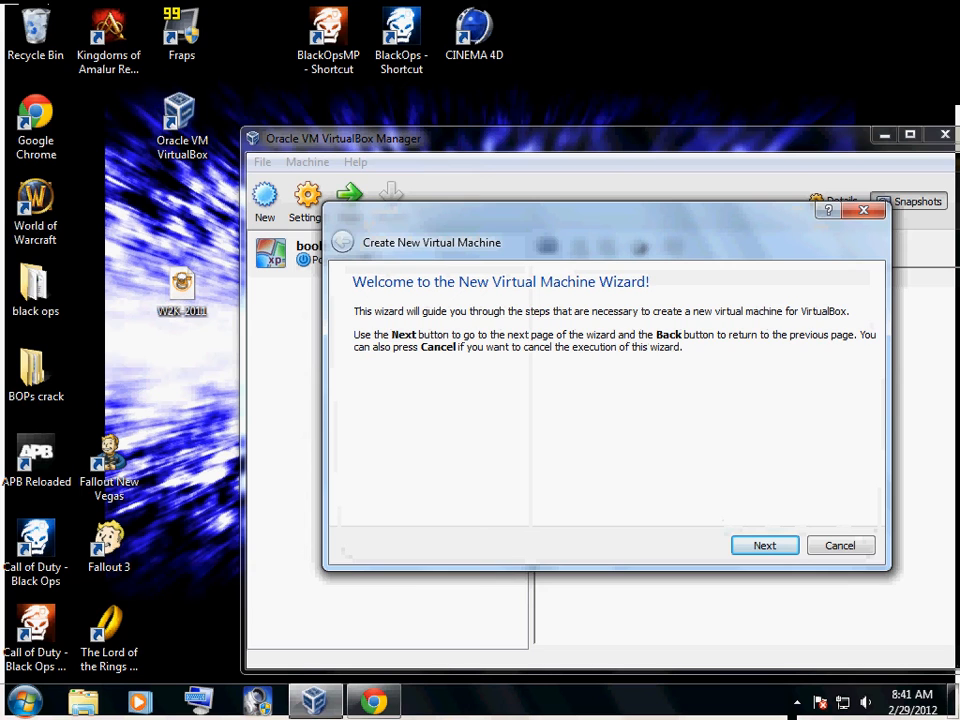
pyautogui.press('Return')
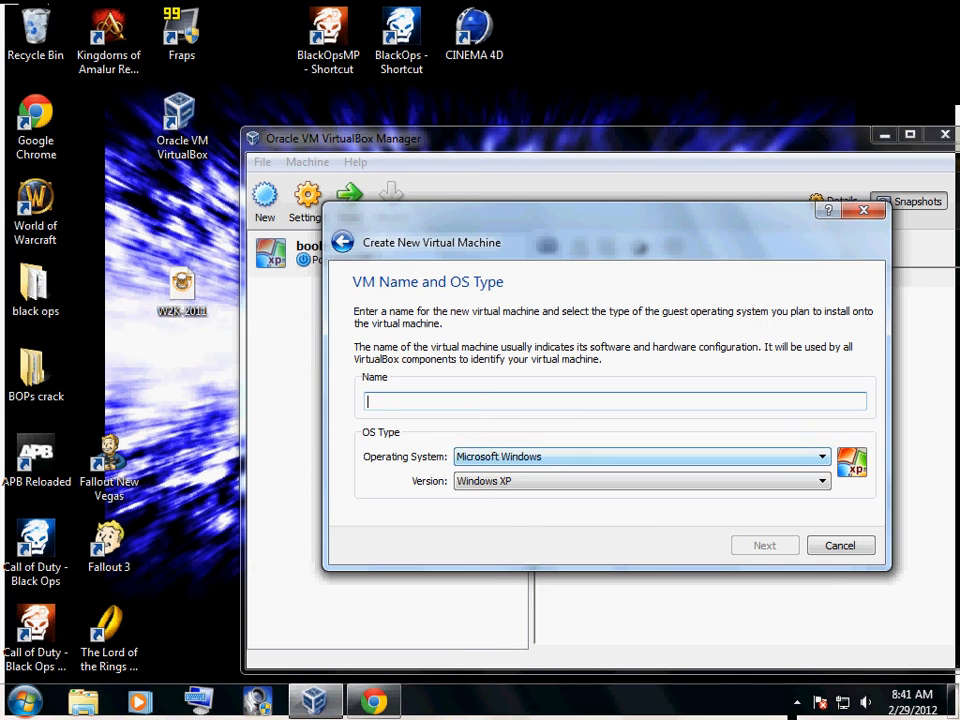
pyautogui.click(642, 481)
pyautogui.press('Down')
pyautogui.press('Down')
pyautogui.press('Return')
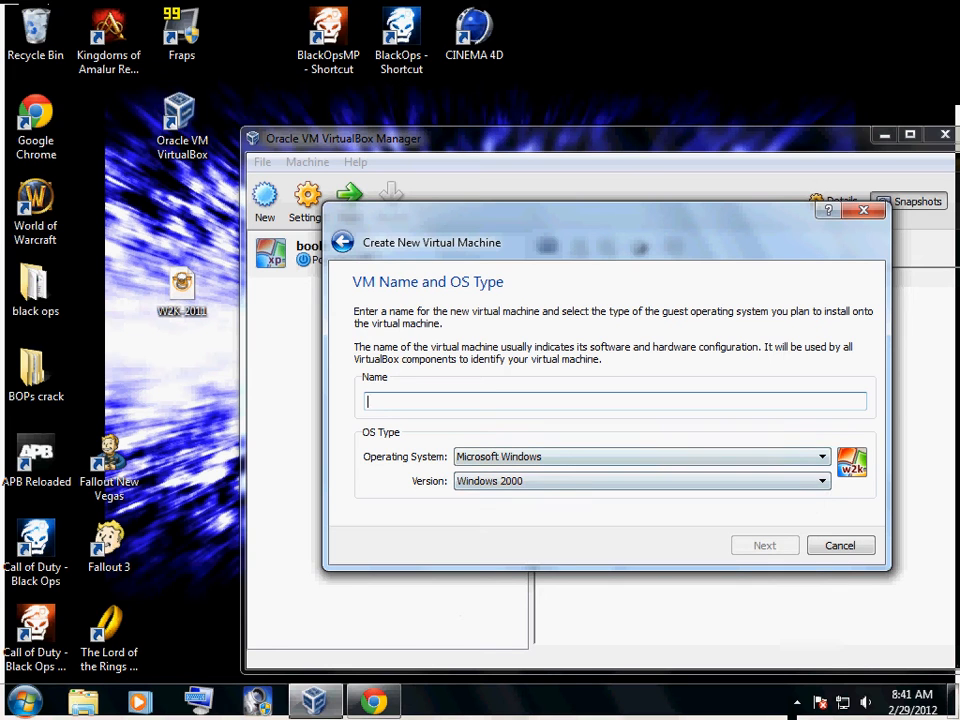
pyautogui.write('butt')
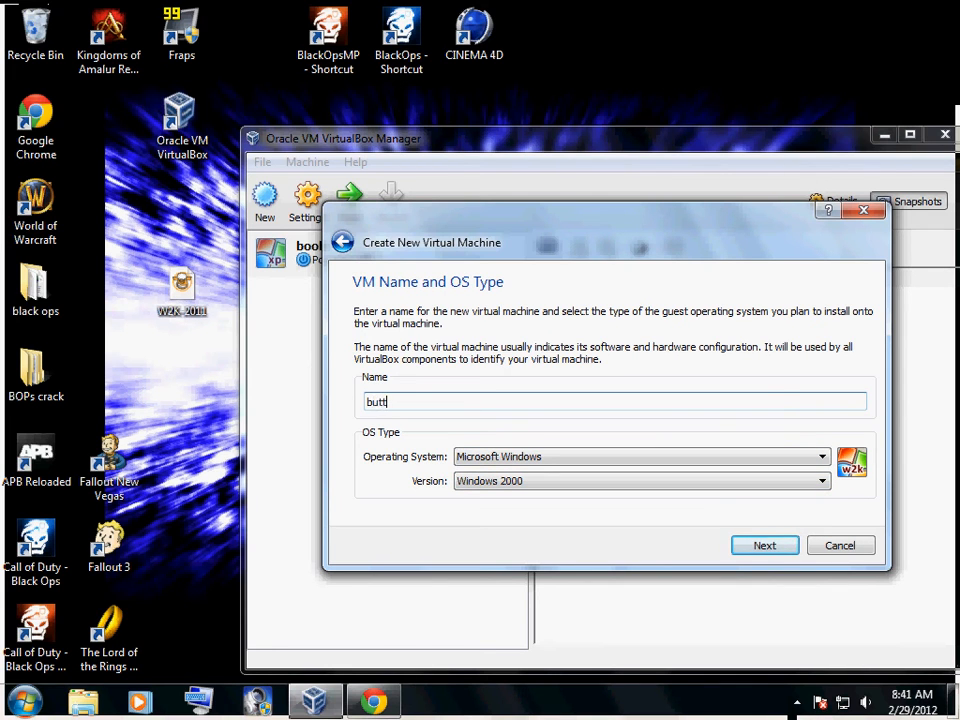
pyautogui.press('Return')
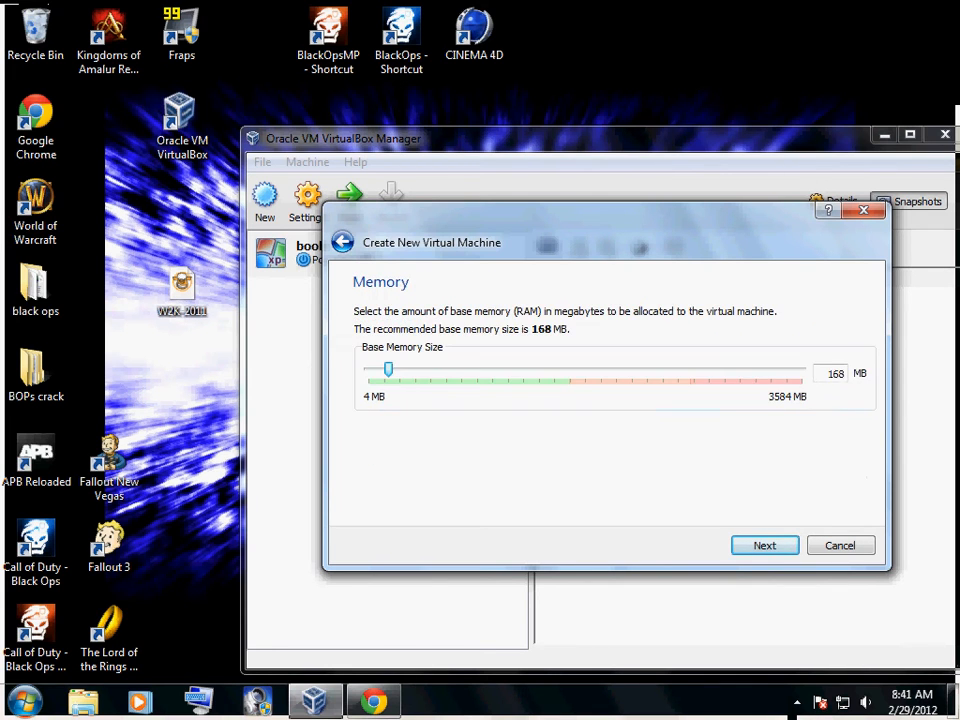
# Accept 168 MB of memory and a new 4.00 GB dynamically allocated VDI start-up disk, and finish creating the virtual machine
pyautogui.press('Return')
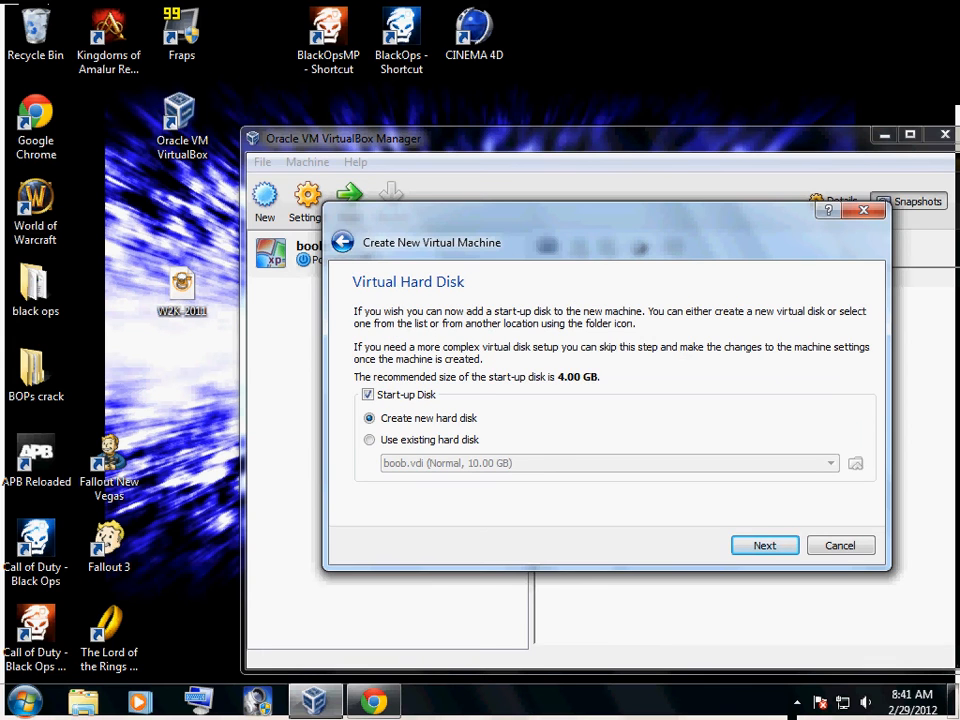
pyautogui.press('Return')
pyautogui.press('Return')
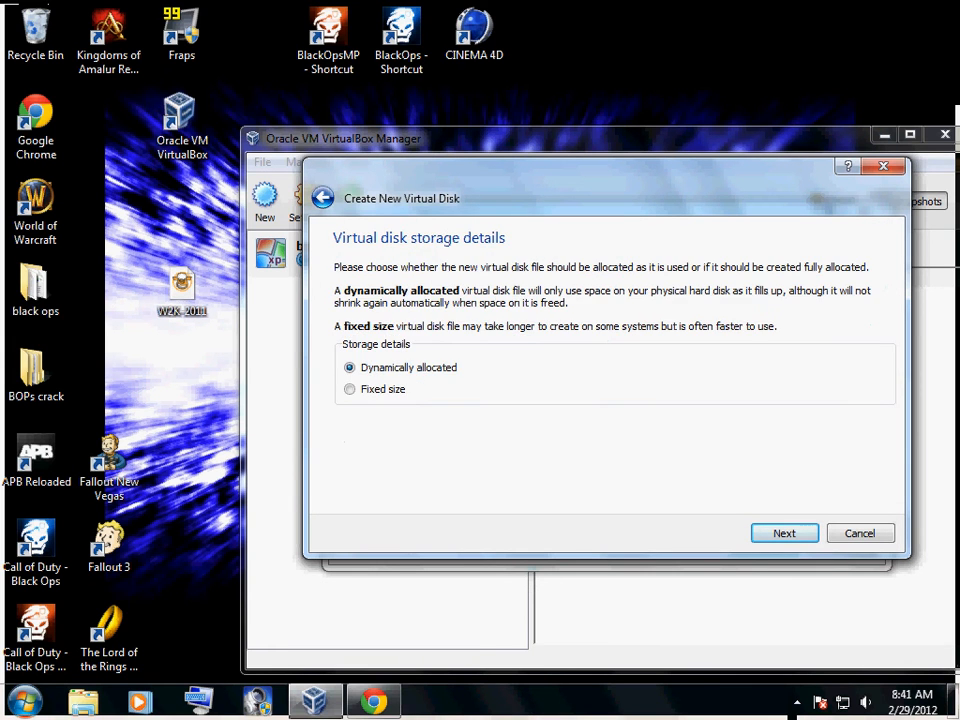
pyautogui.press('Return')
pyautogui.press('Return')
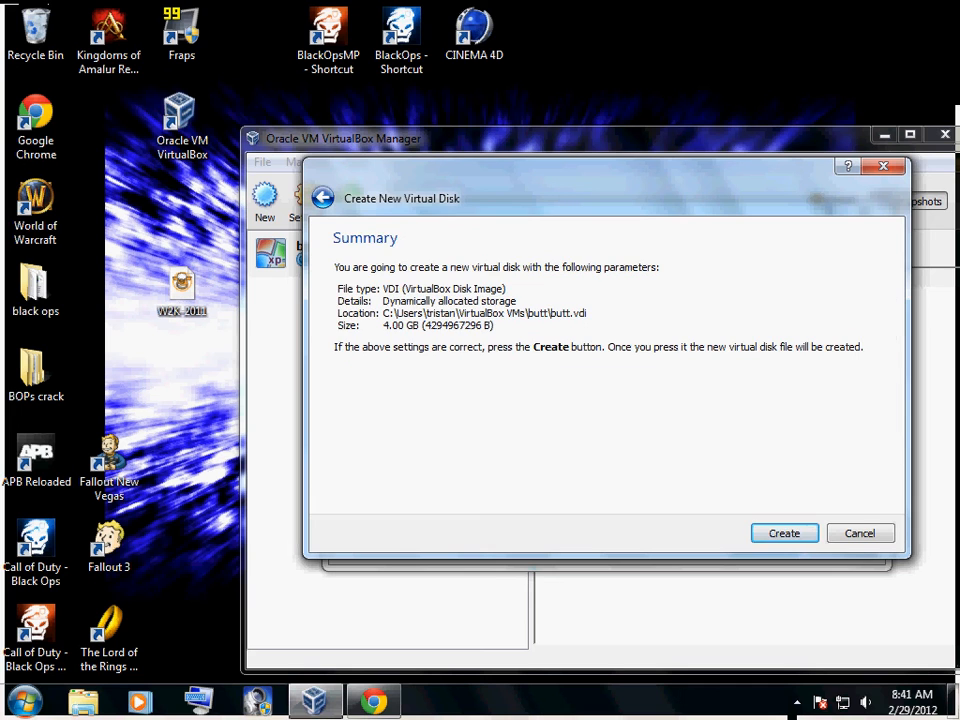
pyautogui.press('Return')
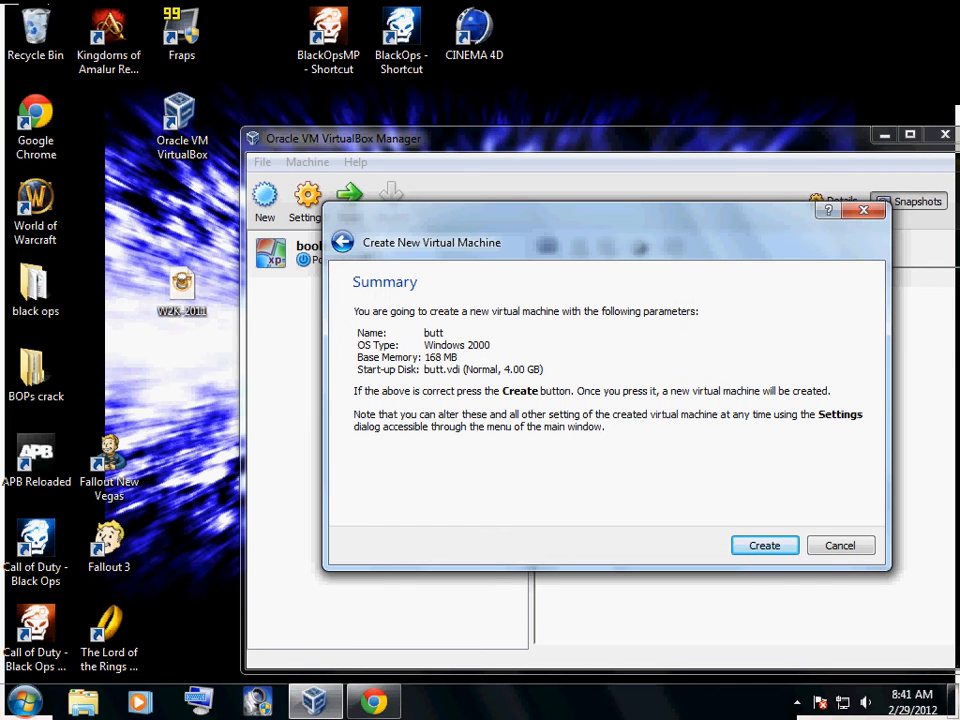
pyautogui.press('Return')
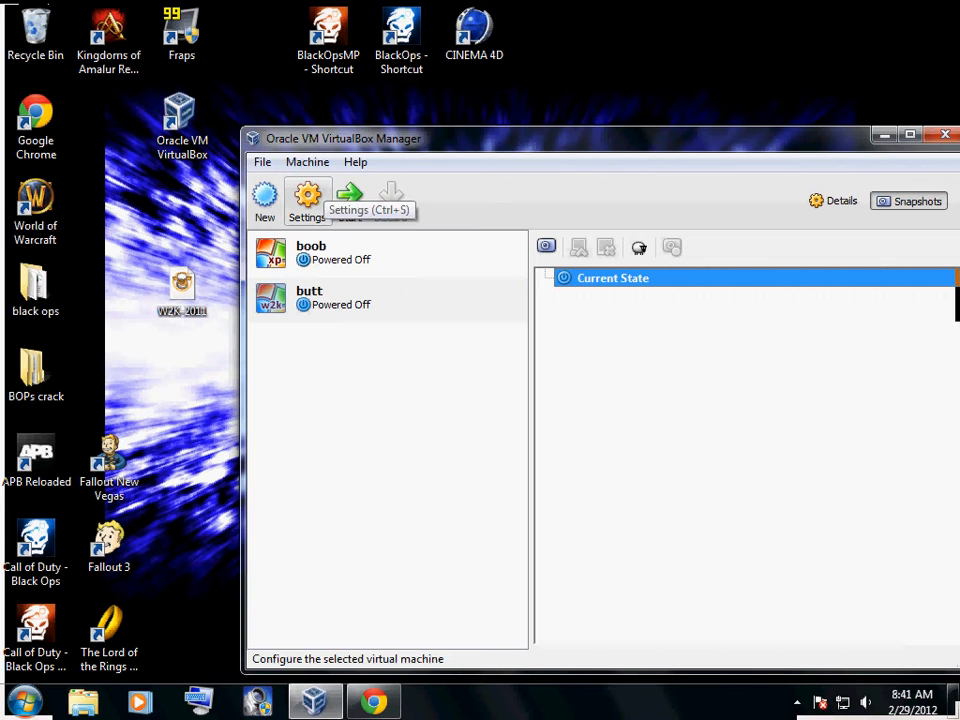
# Try to boot the new Windows 2000 virtual machine, dismissing the keyboard capture notice, and power it off
pyautogui.click(349, 196)
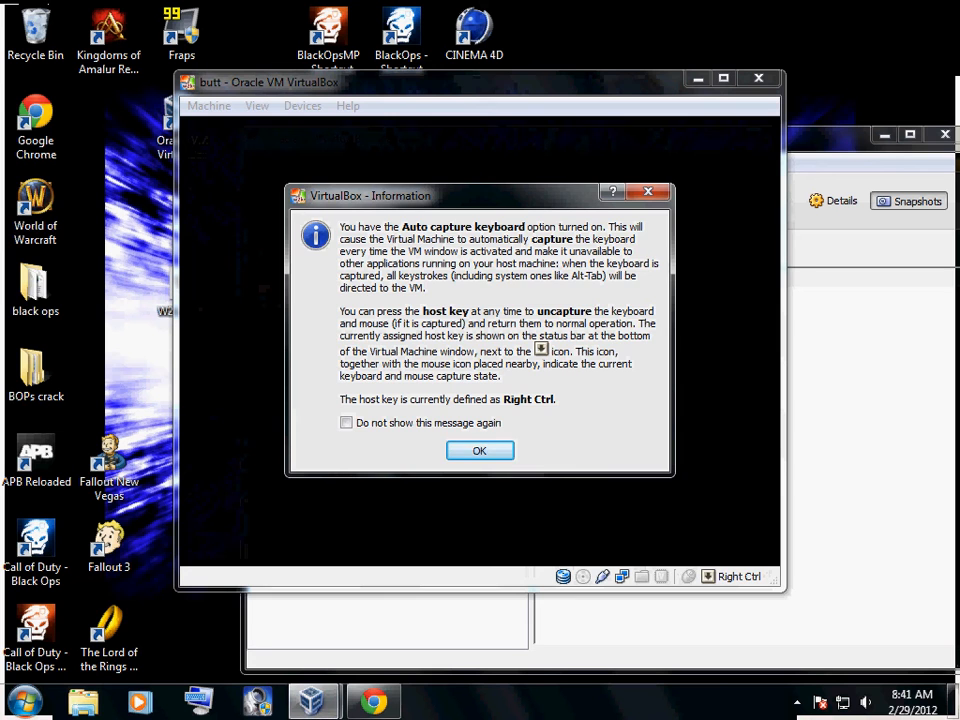
pyautogui.press('Return')
pyautogui.press('Return')
pyautogui.press('Return')
pyautogui.press('Return')
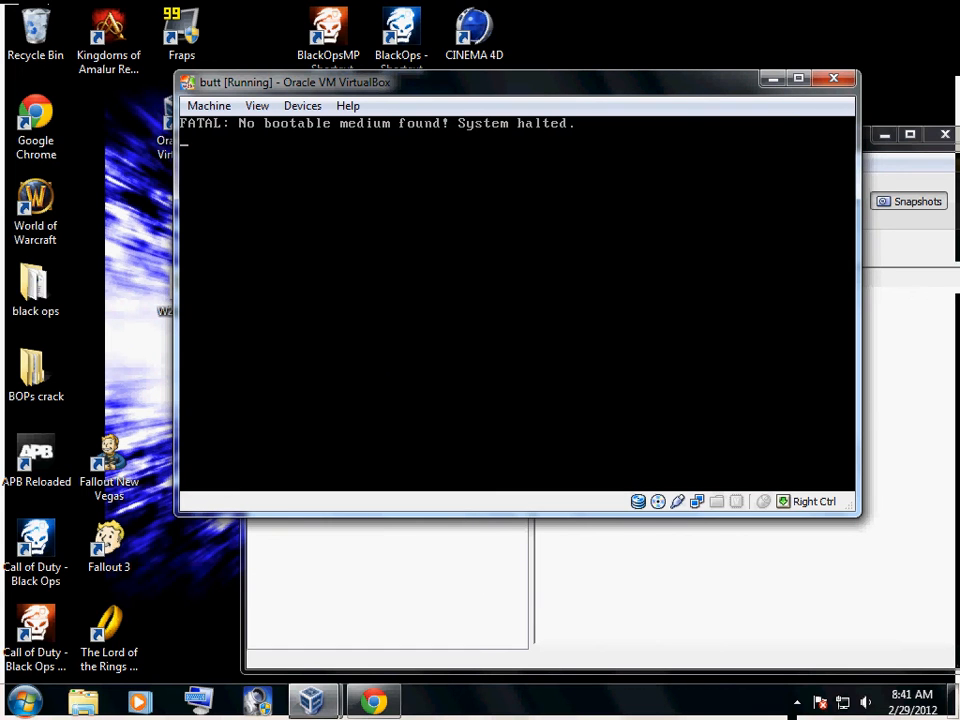
pyautogui.click(833, 78)
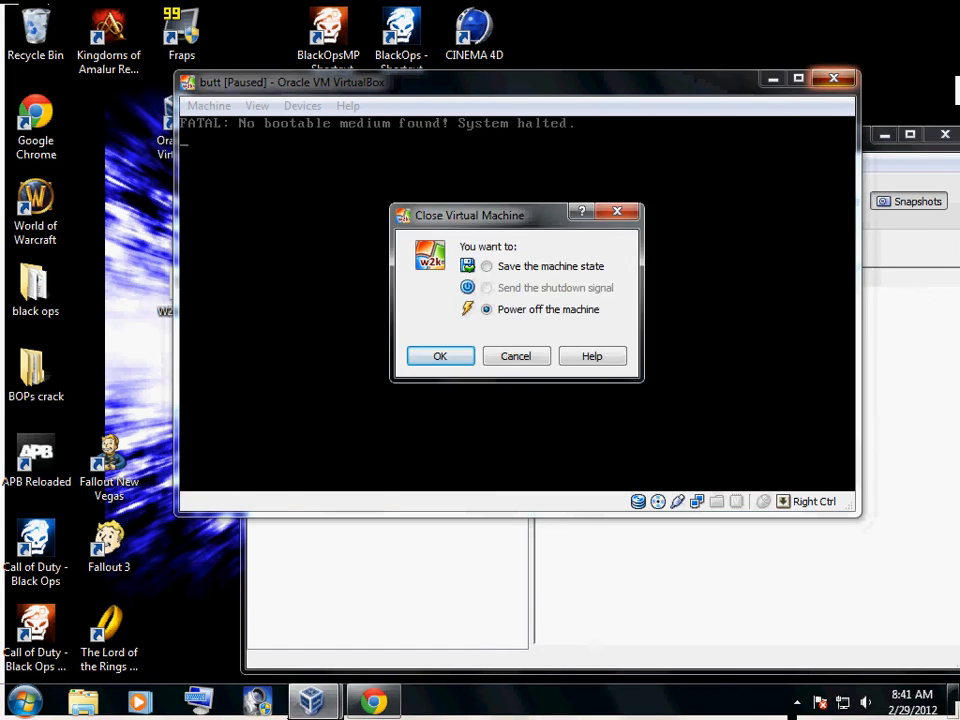
pyautogui.press('Return')
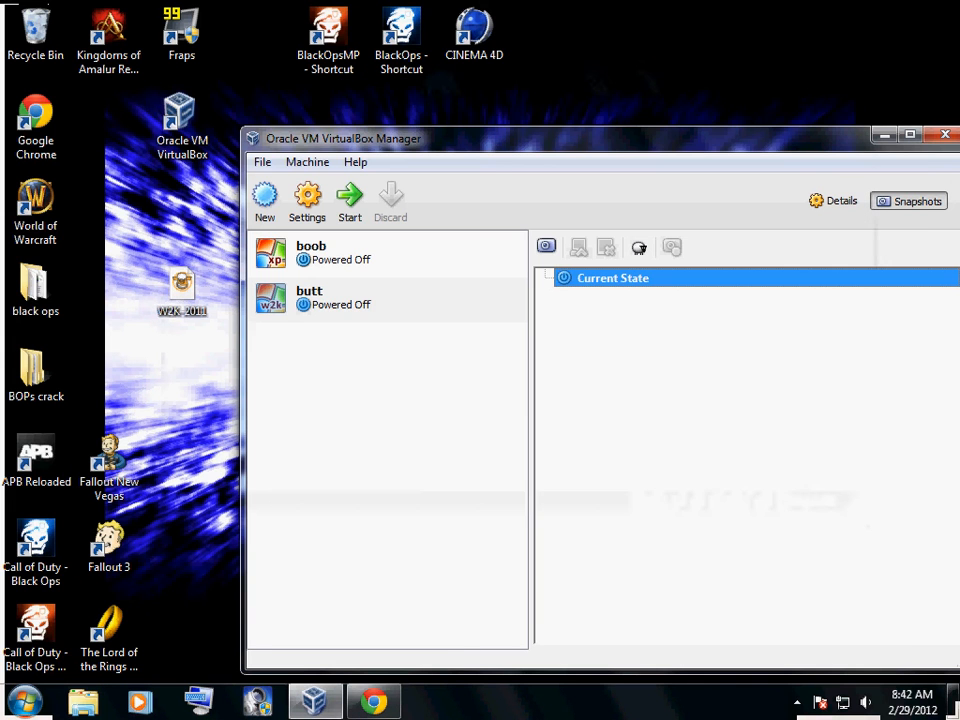
# Open the Windows 2000 machine's storage settings, review the butt.vdi disk and select the Host Drive 'D:' optical drive
pyautogui.click(307, 198)
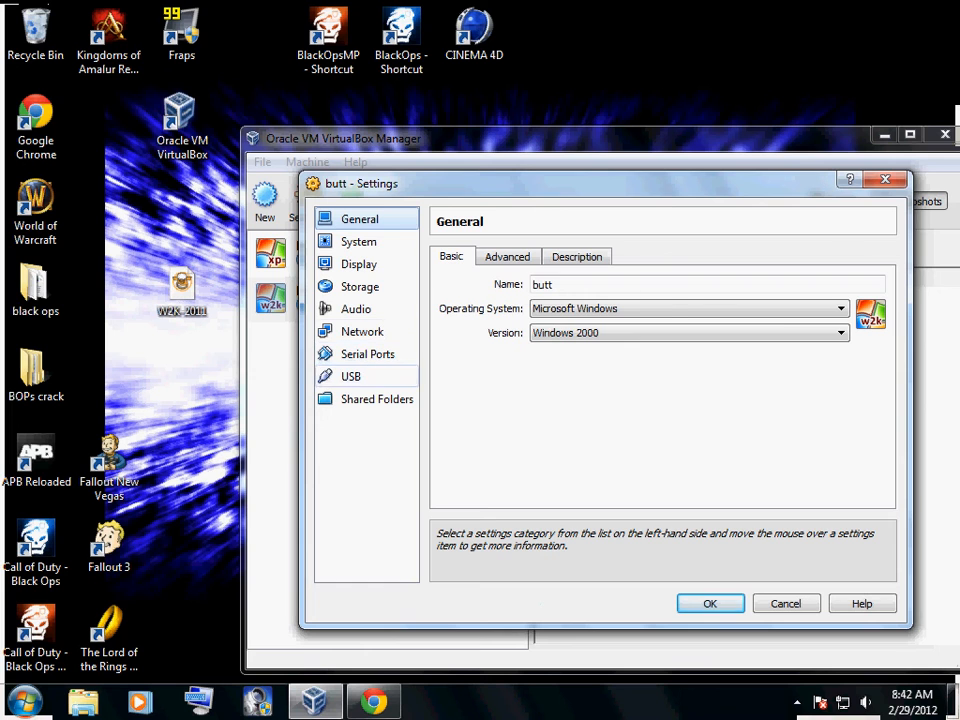
pyautogui.click(359, 286)
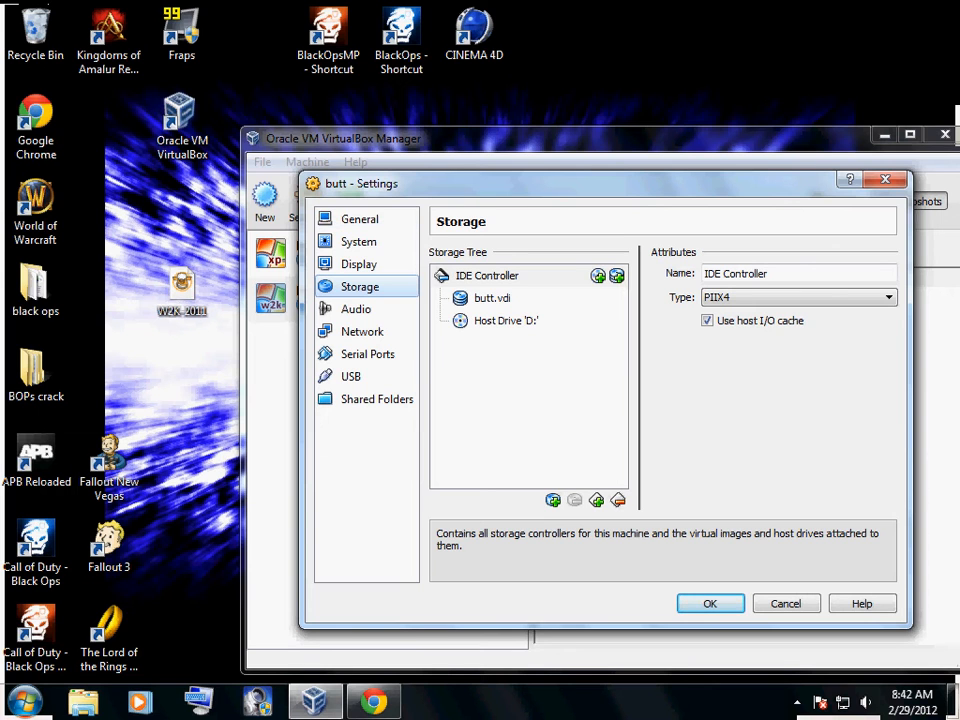
pyautogui.click(492, 298)
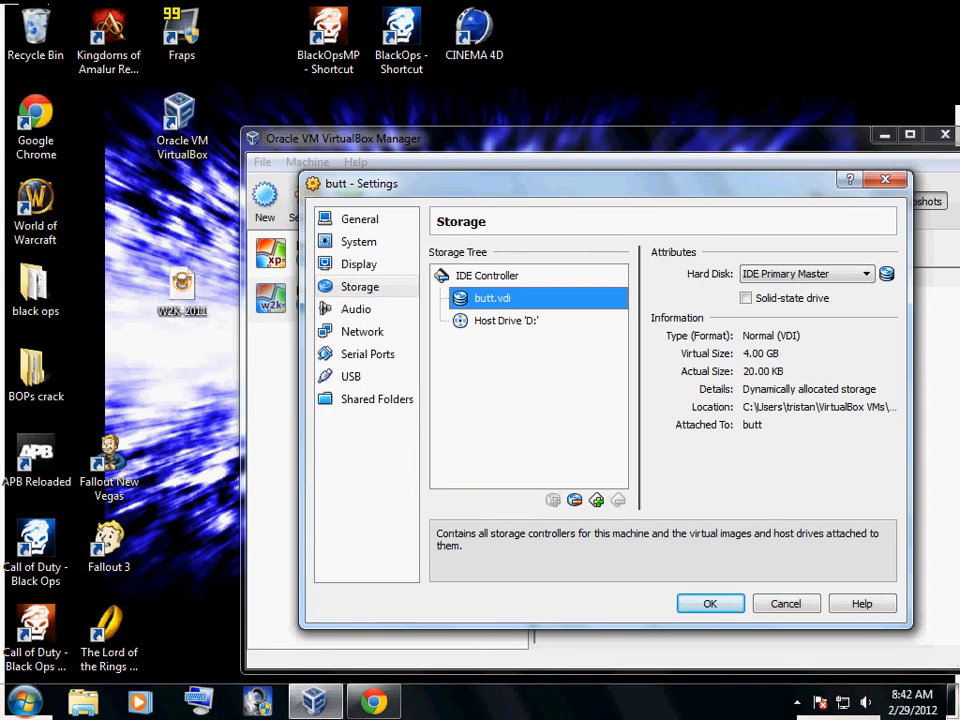
pyautogui.click(506, 321)
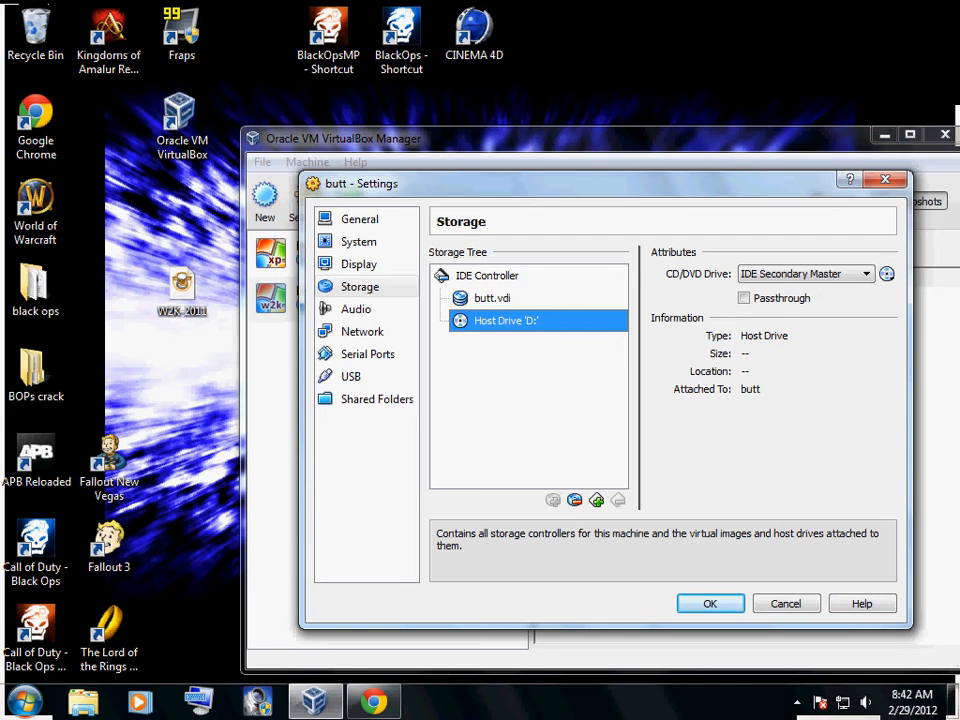
pyautogui.click(492, 298)
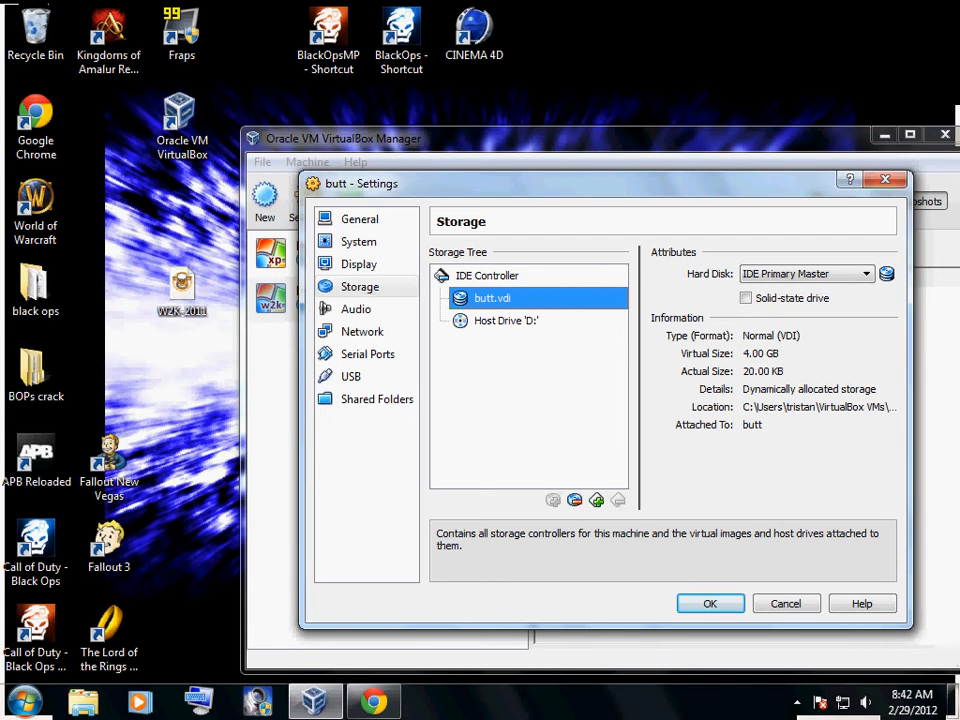
pyautogui.click(502, 320)
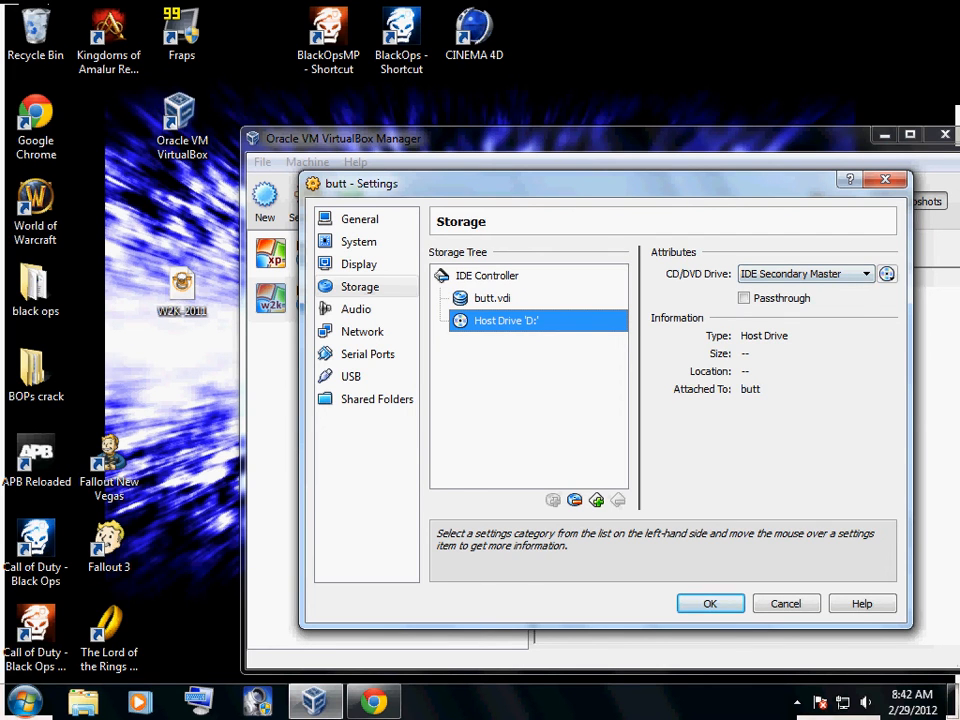
# Attach the W2K-2011 disc image from the desktop to the virtual CD/DVD drive and save the machine settings
pyautogui.click(886, 273)
pyautogui.click(760, 297)
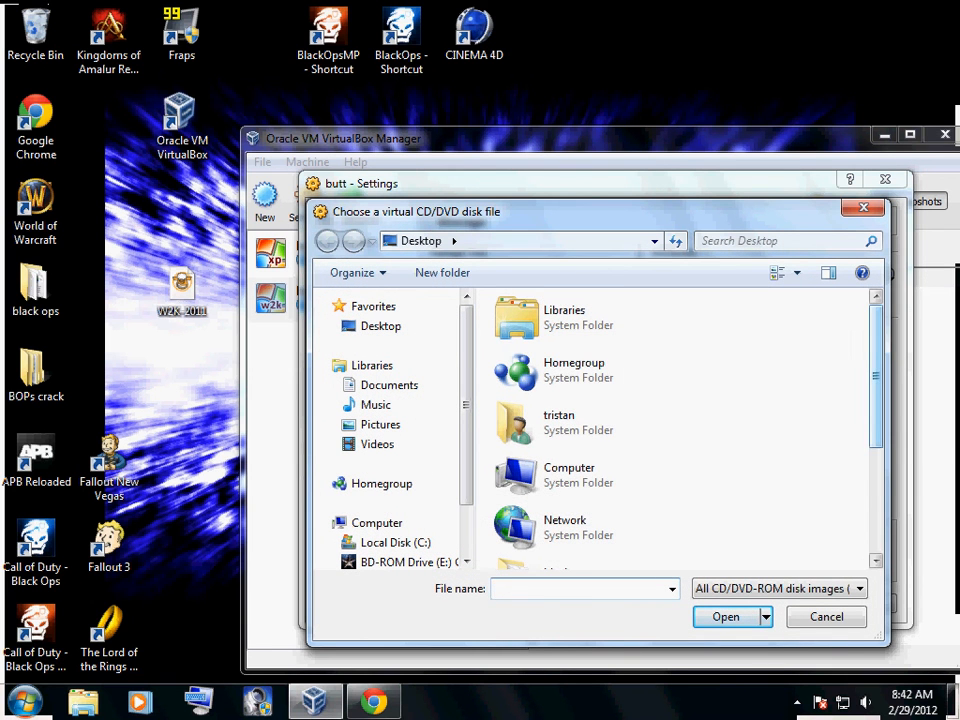
pyautogui.scroll(-3, 680, 430)
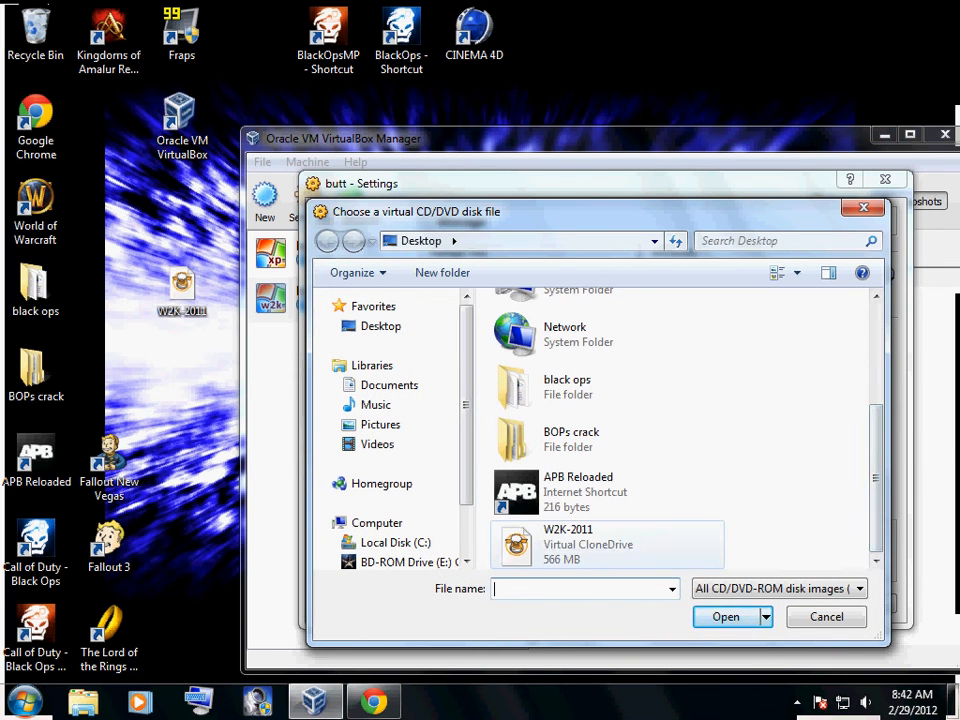
pyautogui.click(575, 548)
pyautogui.doubleClick(575, 548)
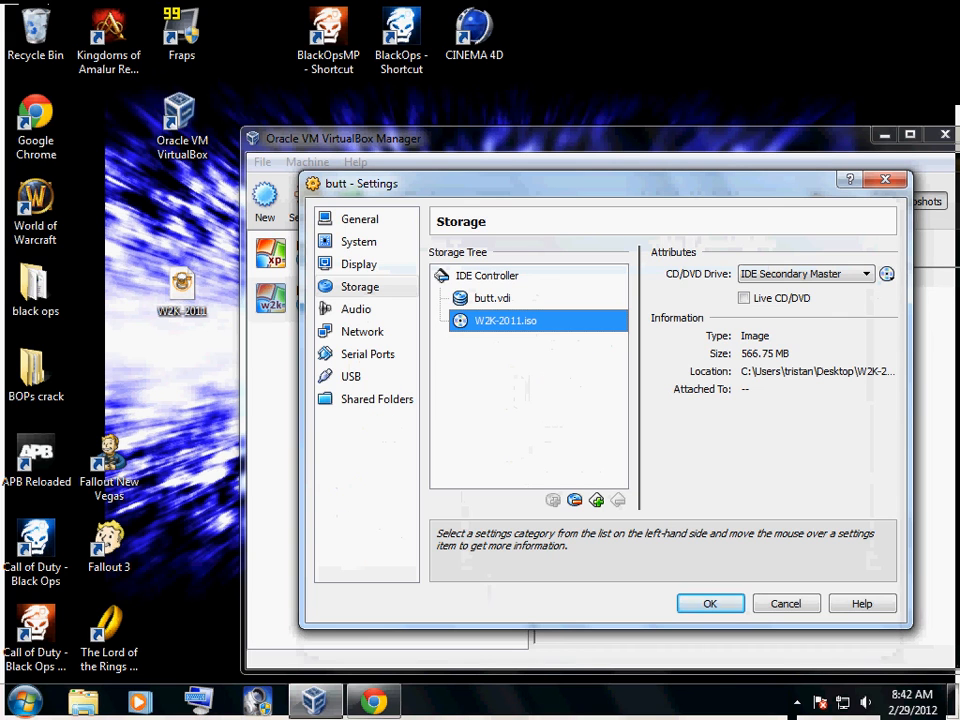
pyautogui.moveTo(182, 287)
pyautogui.mouseDown()
pyautogui.moveTo(189, 318)
pyautogui.moveTo(182, 292)
pyautogui.mouseUp()
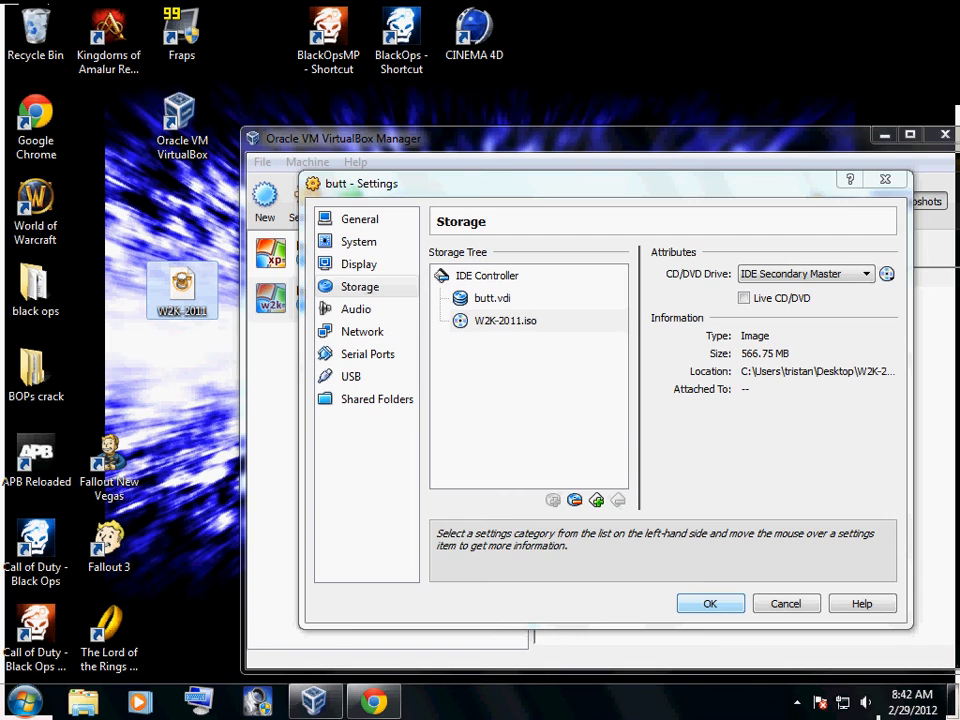
pyautogui.press('Return')
# Start the Windows 2000 virtual machine from the attached disc image and dismiss the keyboard capture and mouse integration notices
pyautogui.click(351, 202)
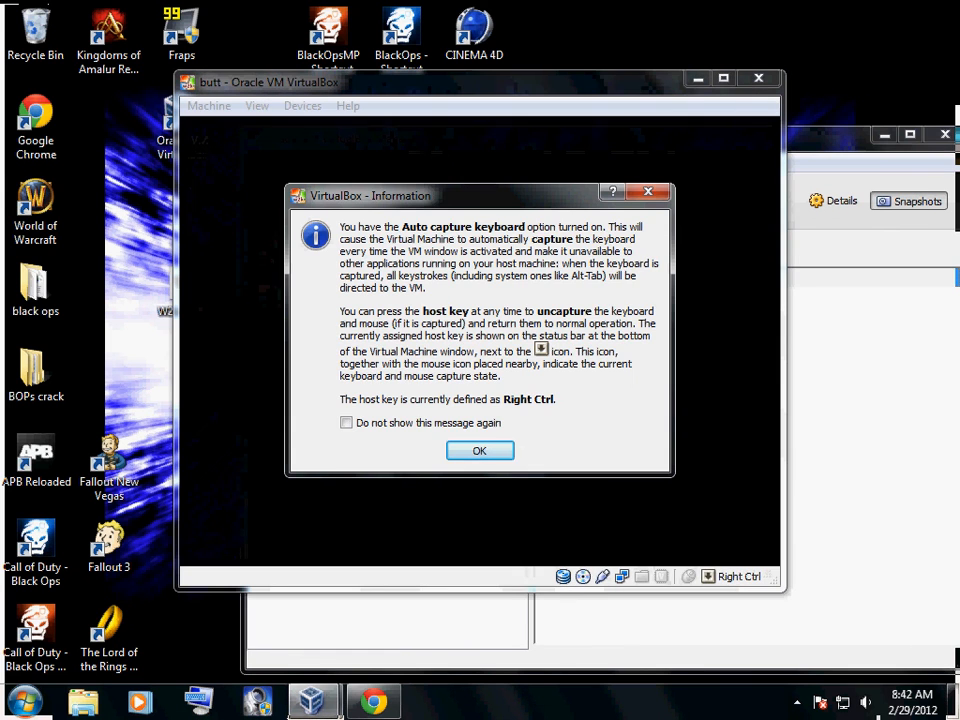
pyautogui.press('Return')
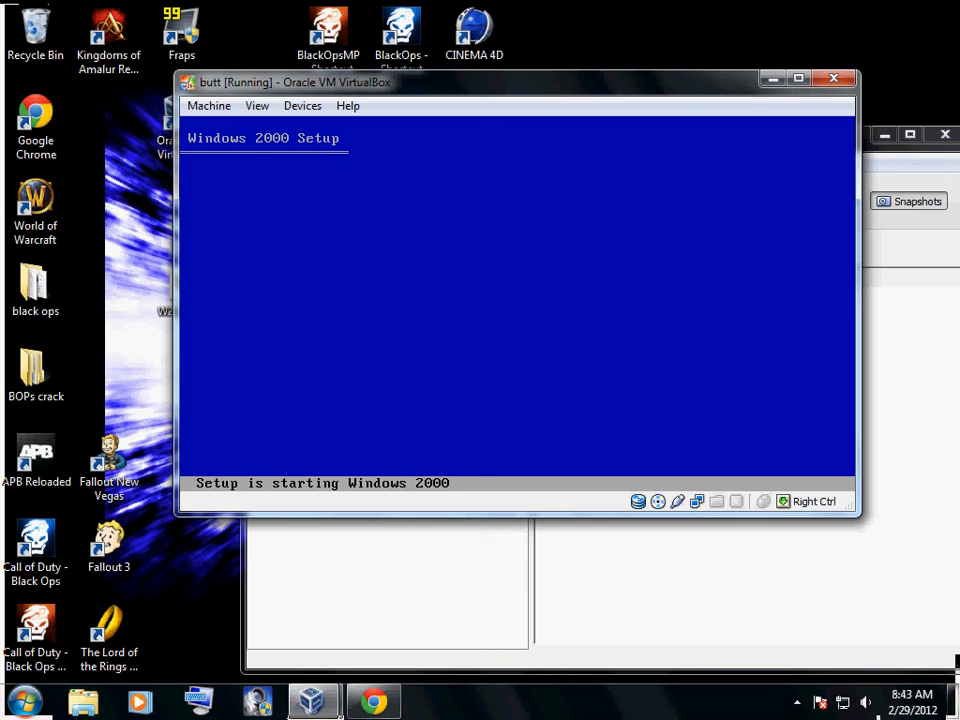
pyautogui.click(797, 703)
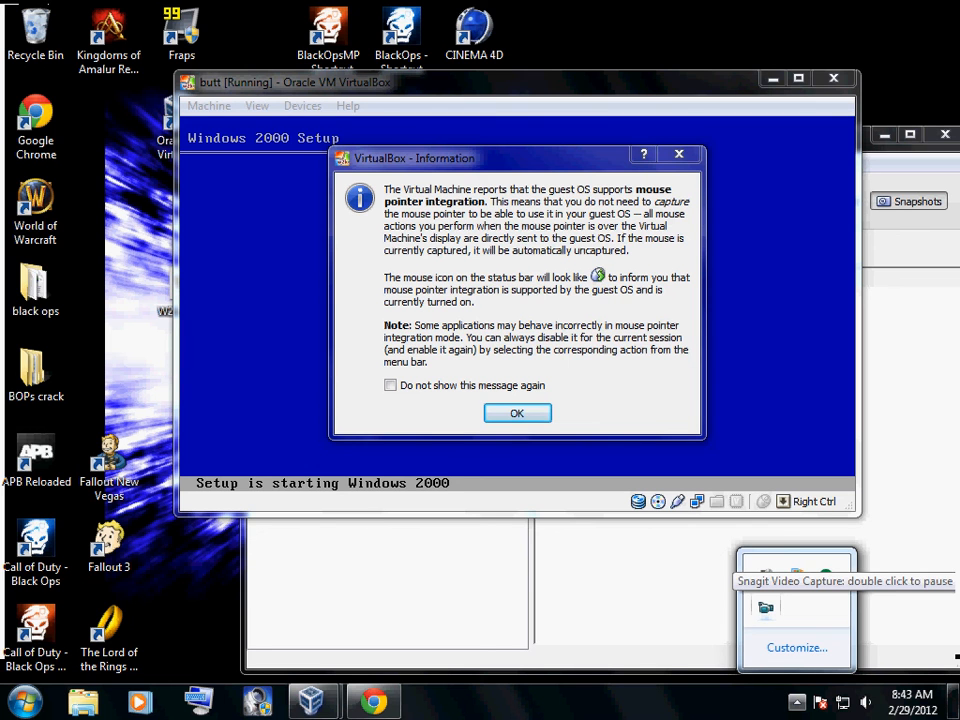
pyautogui.click(679, 154)
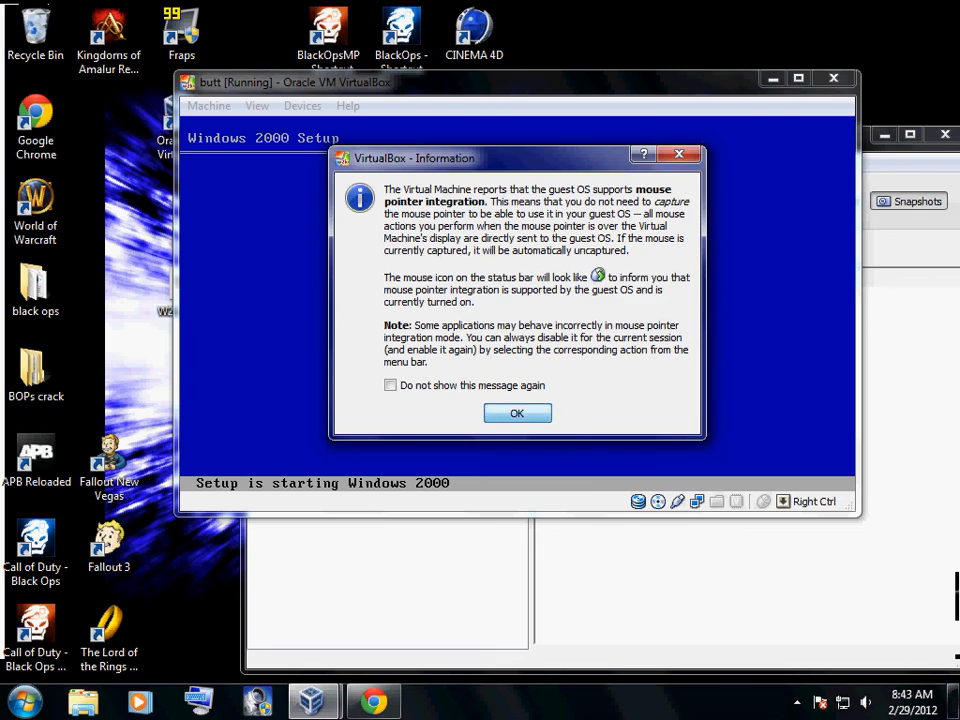
pyautogui.click(679, 154)
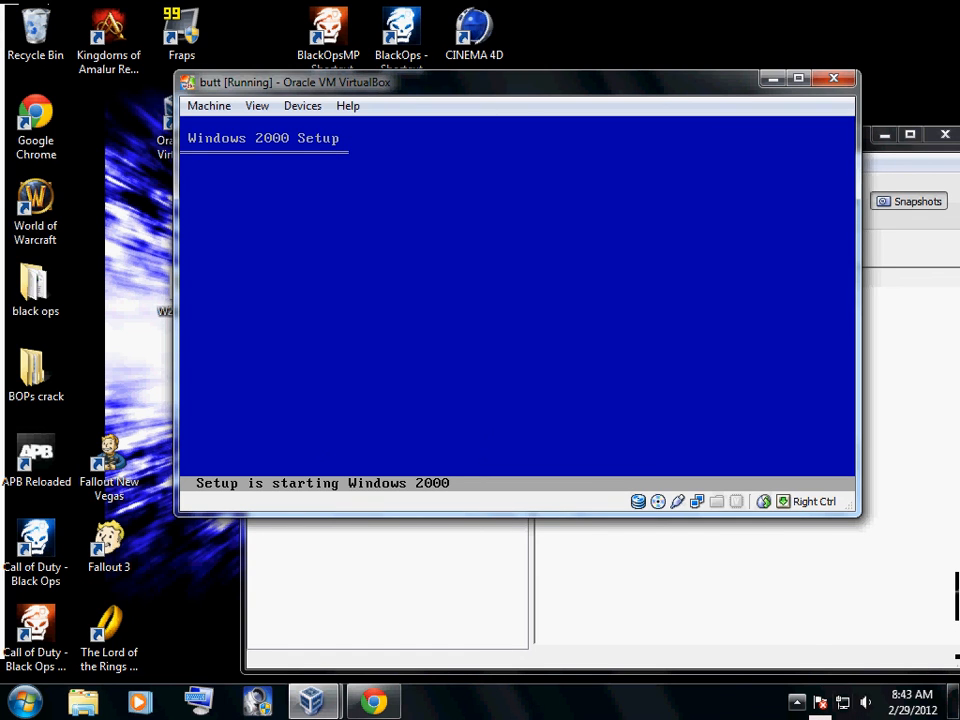
pyautogui.click(797, 702)
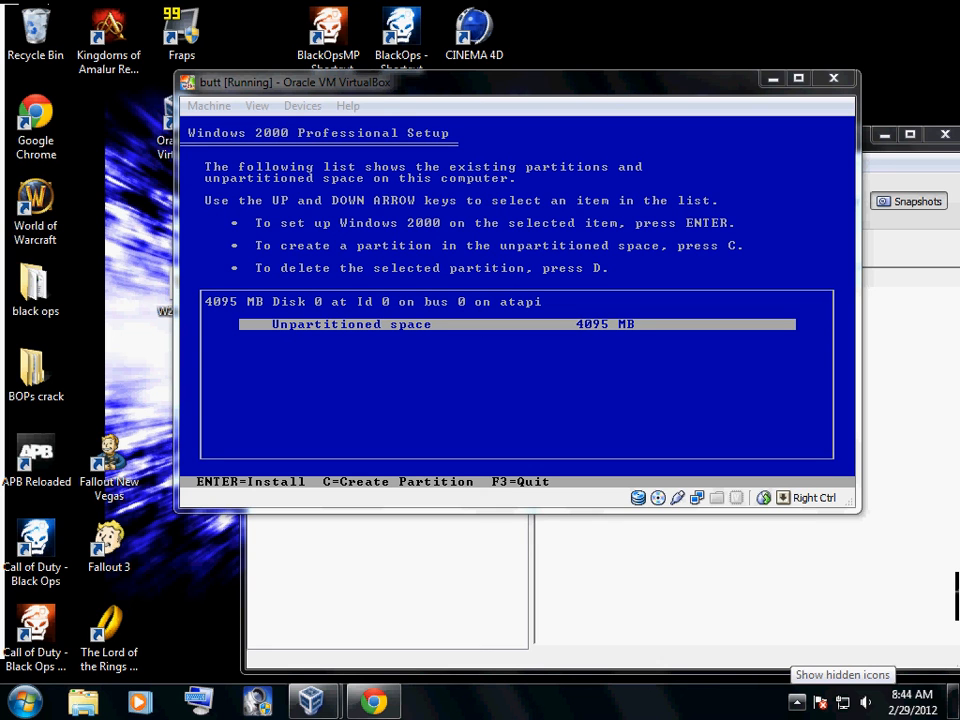
pyautogui.click(797, 702)
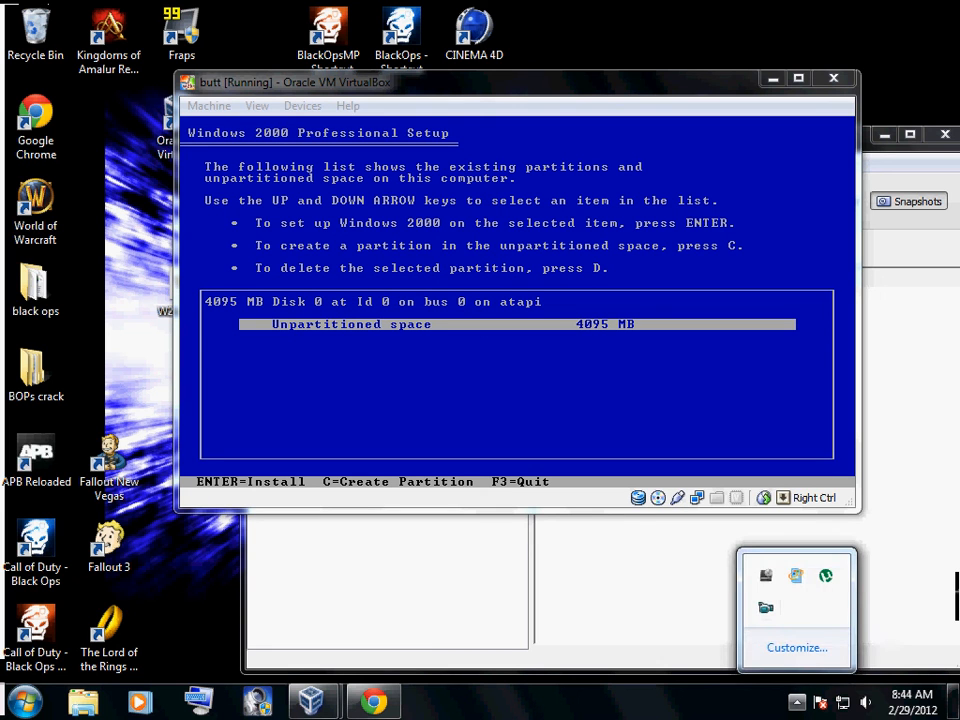